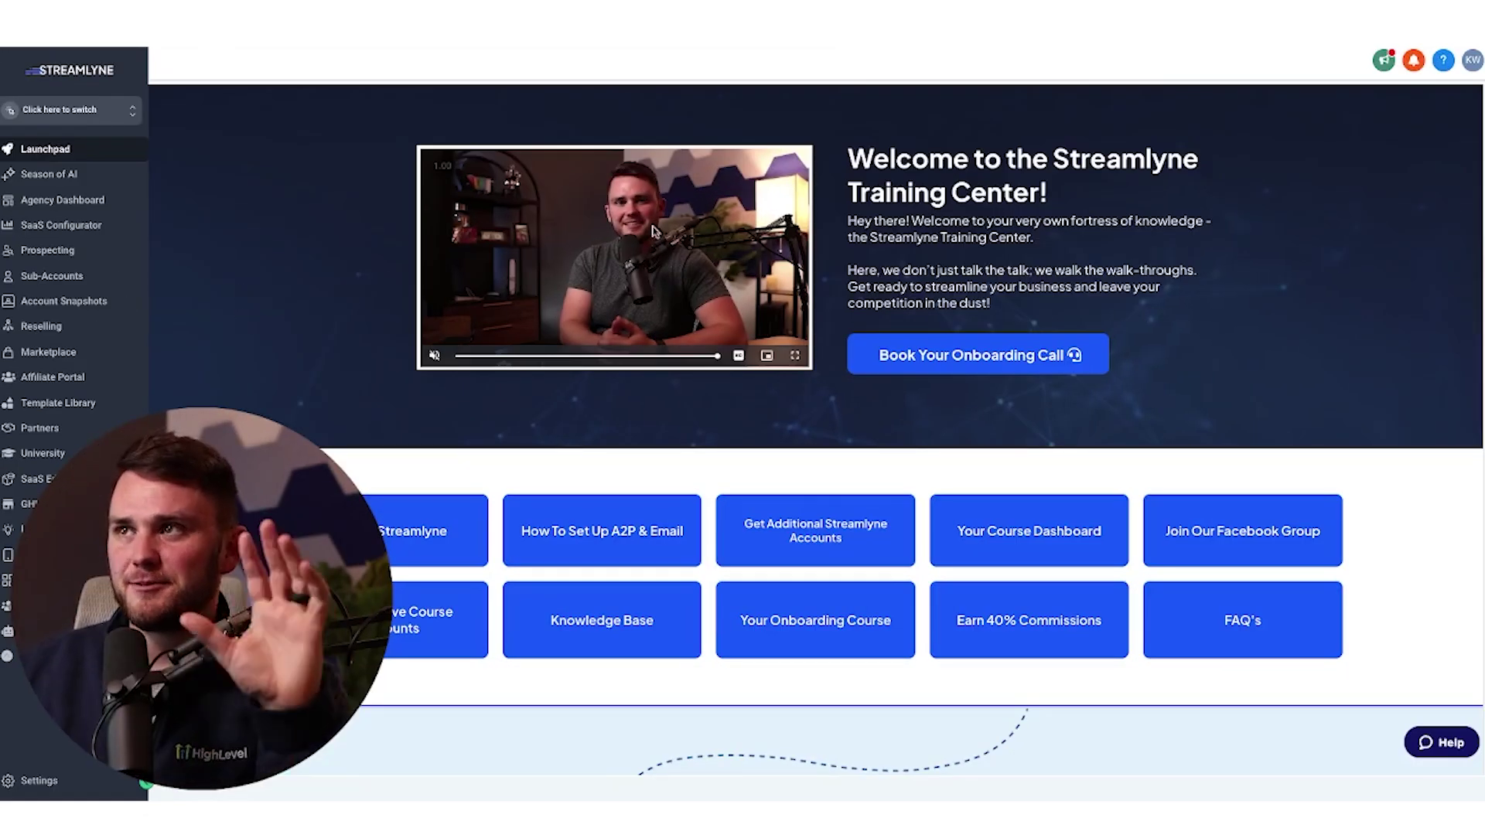
Highlight the welcome heading and intro text on the Streamlyne Training Center page.
left_click_drag(849, 159, 1165, 239)
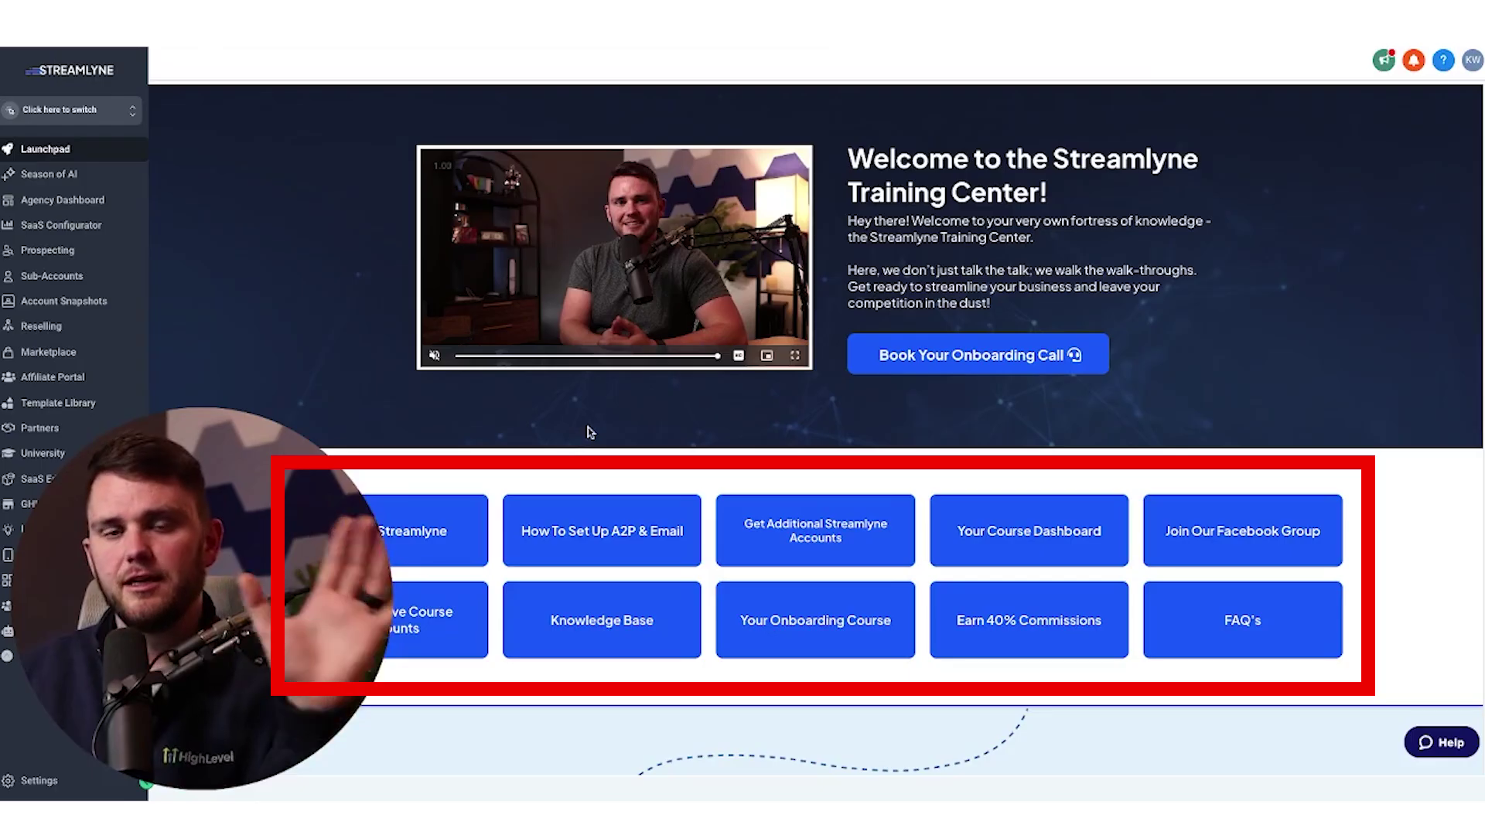
left_click(447, 508)
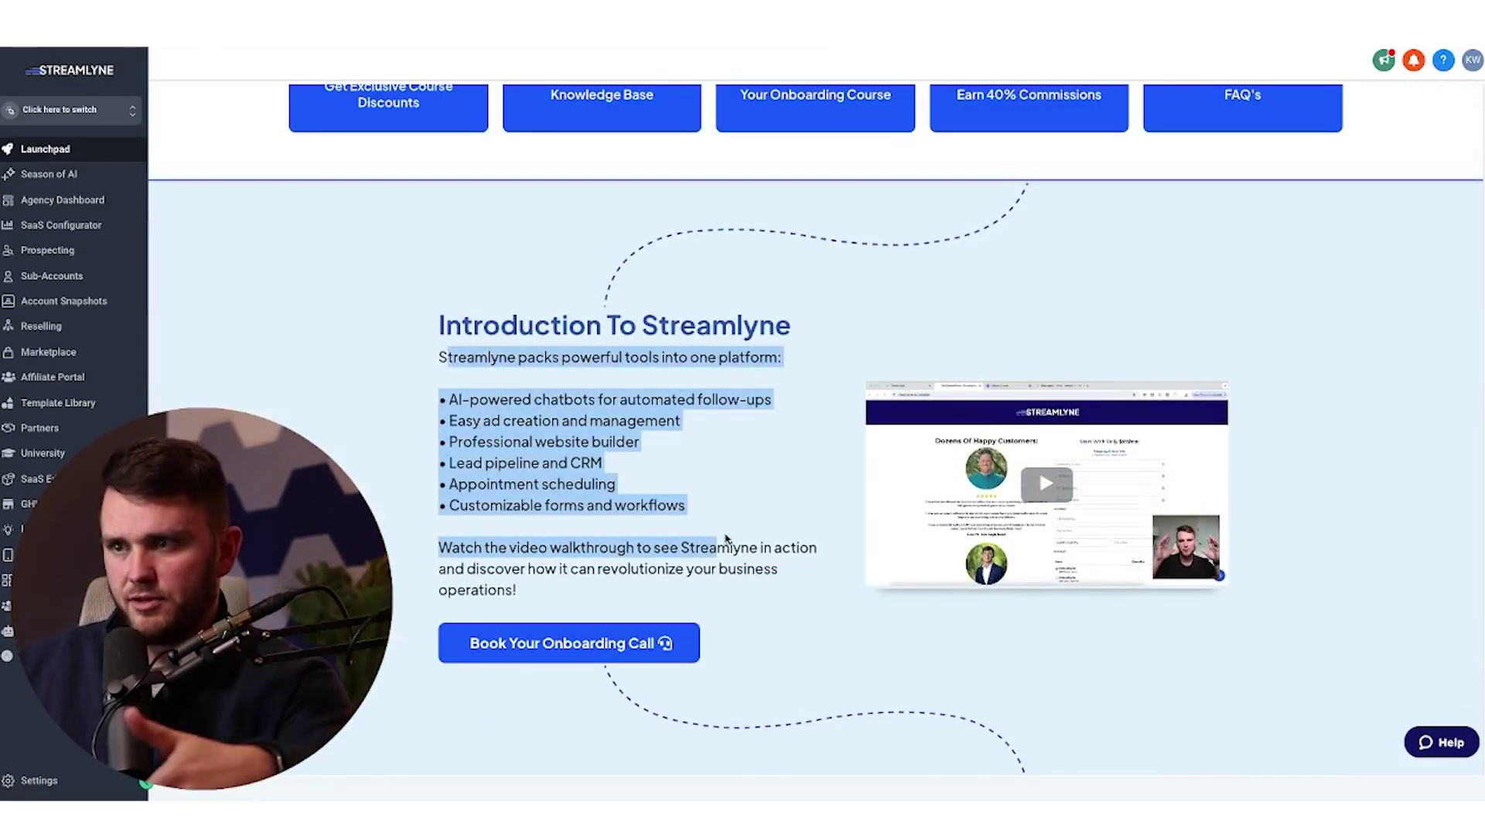
scroll(663, 550, "down", 2)
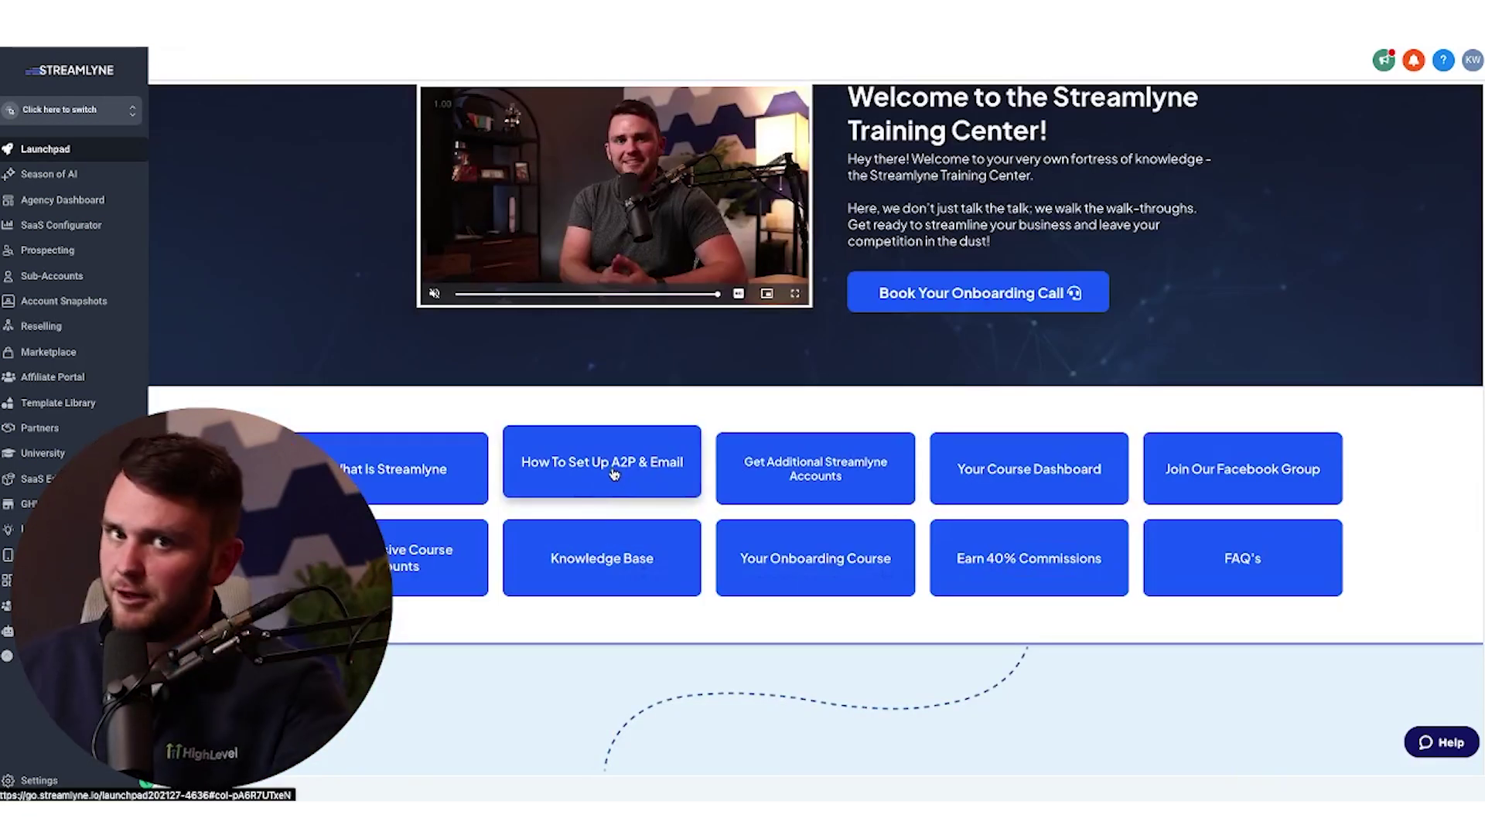
left_click(614, 474)
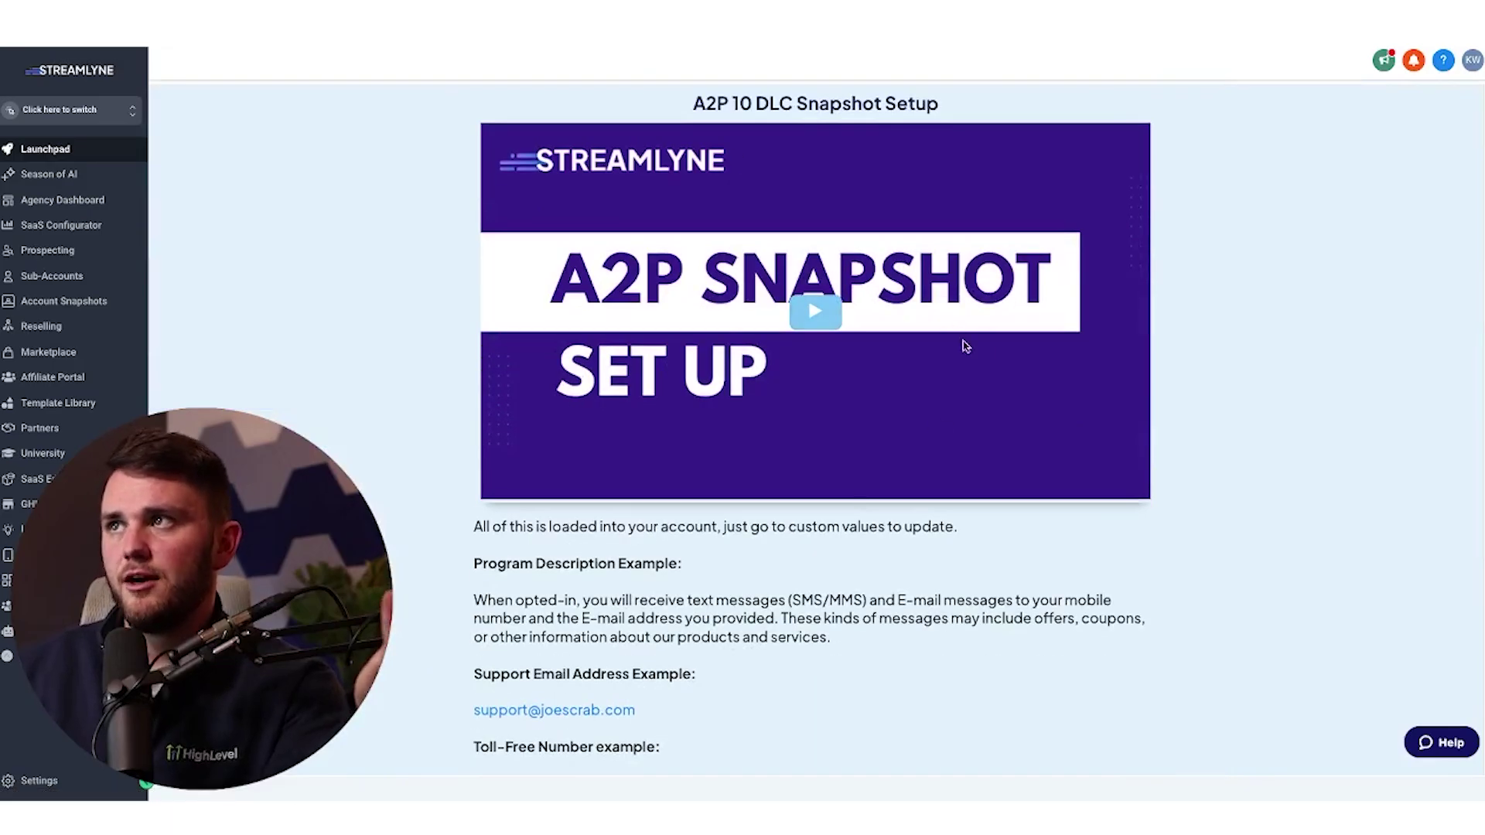
scroll(805, 341, "down", 10)
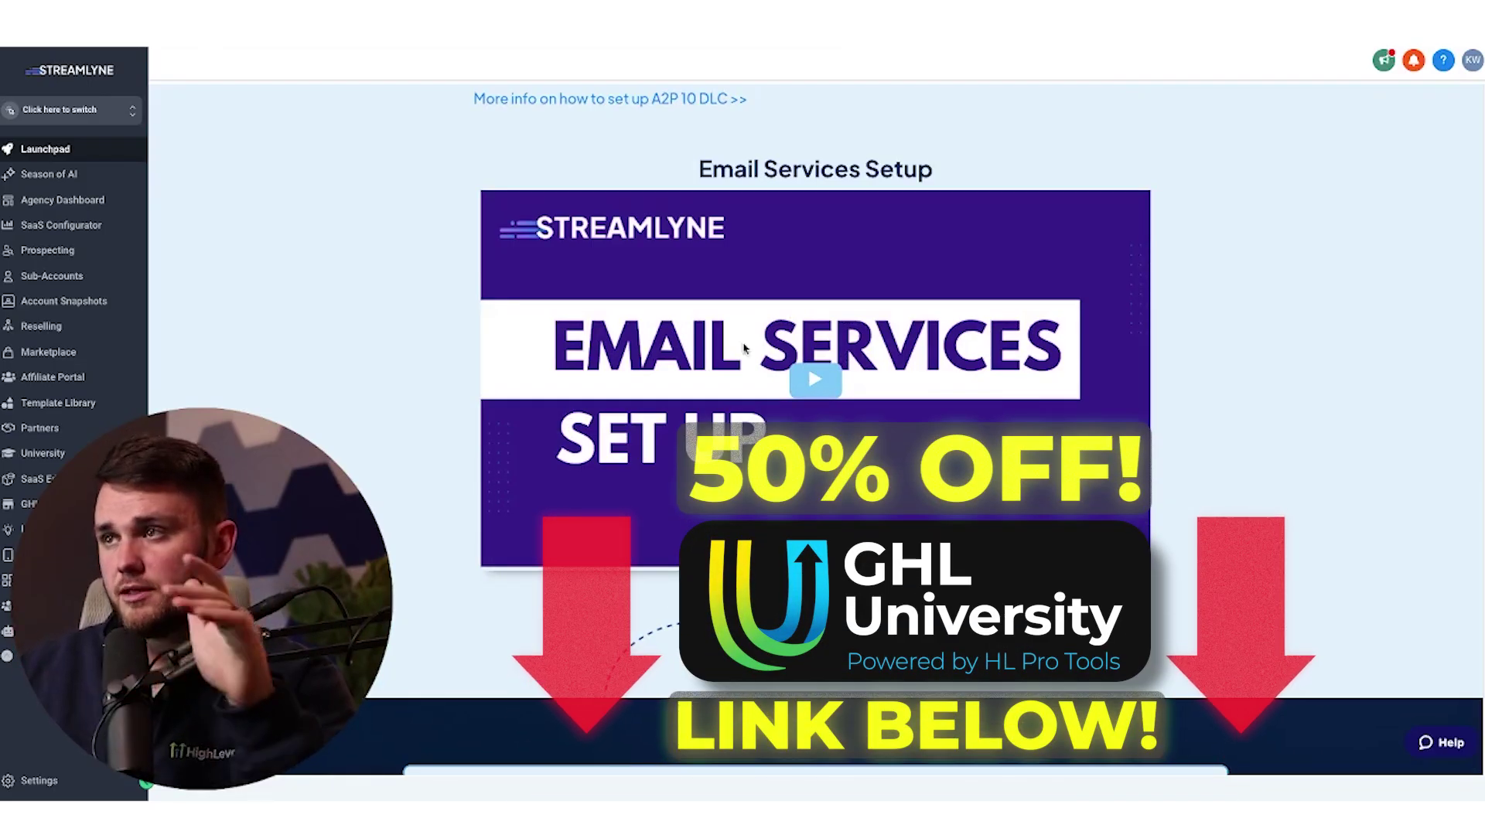
scroll(803, 263, "up", 15)
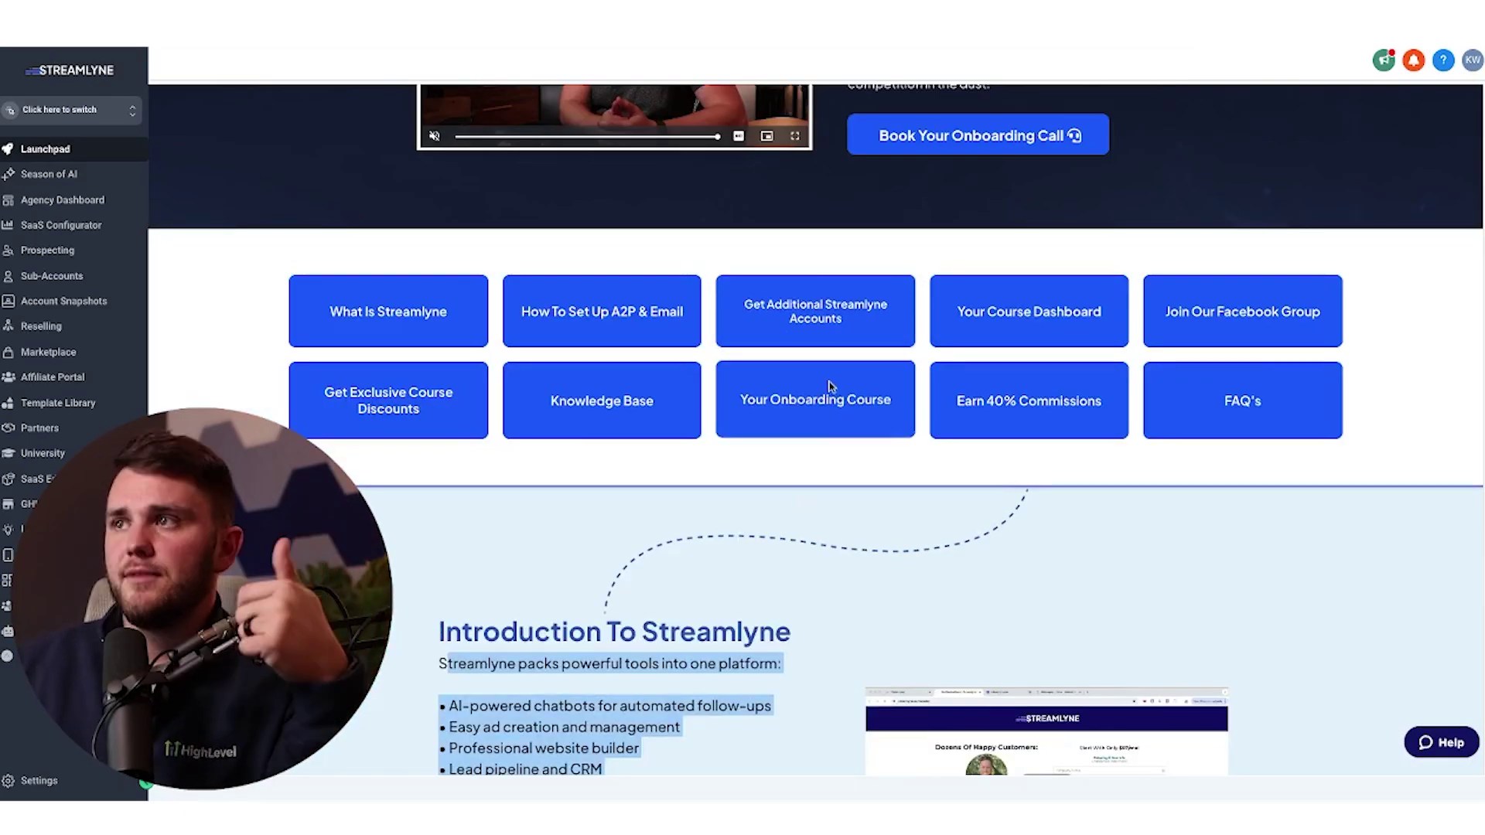
left_click(817, 318)
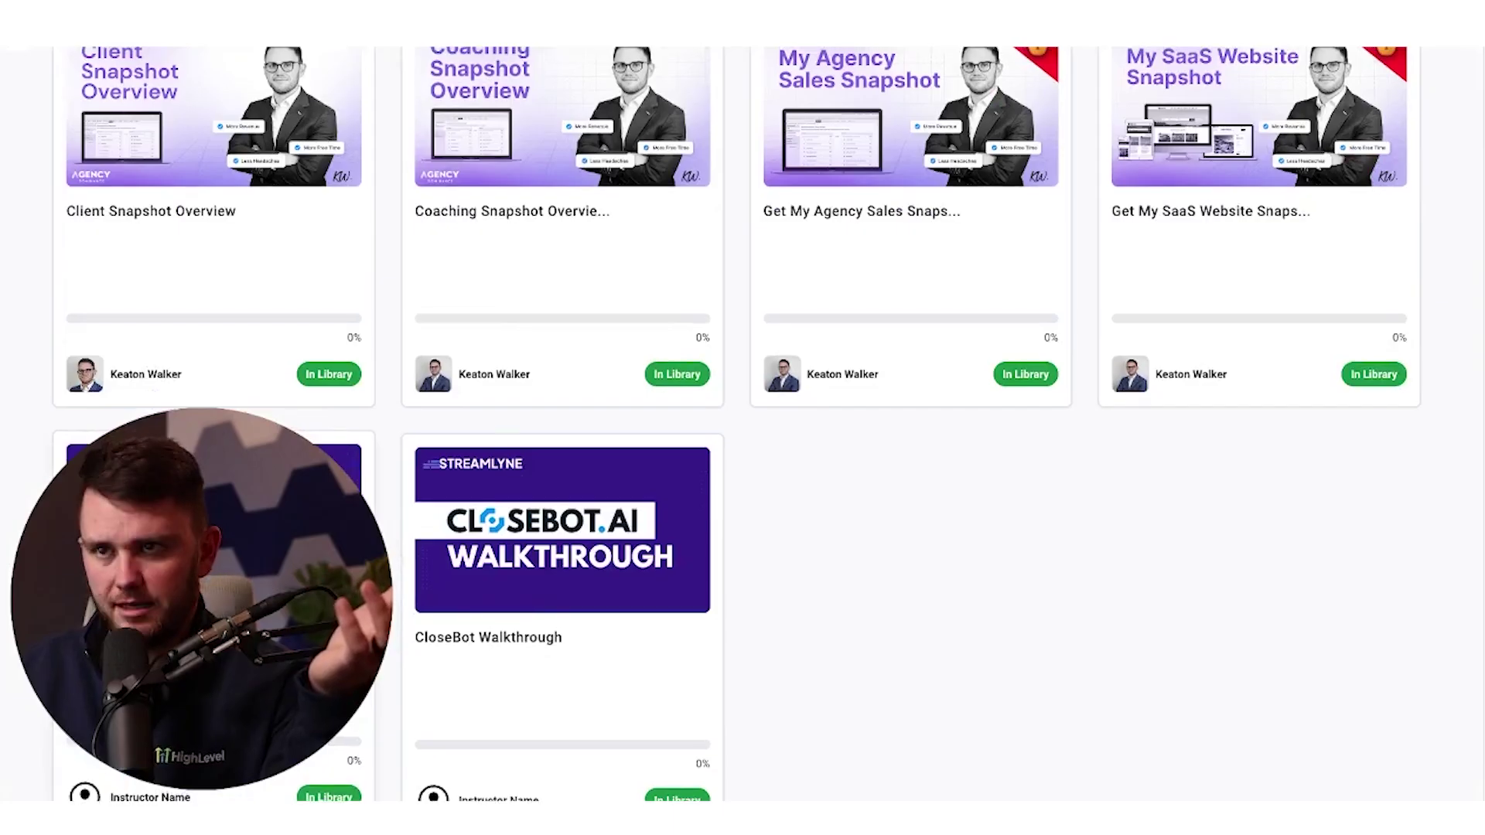
scroll(644, 379, "down", 1)
scroll(645, 379, "up", 8)
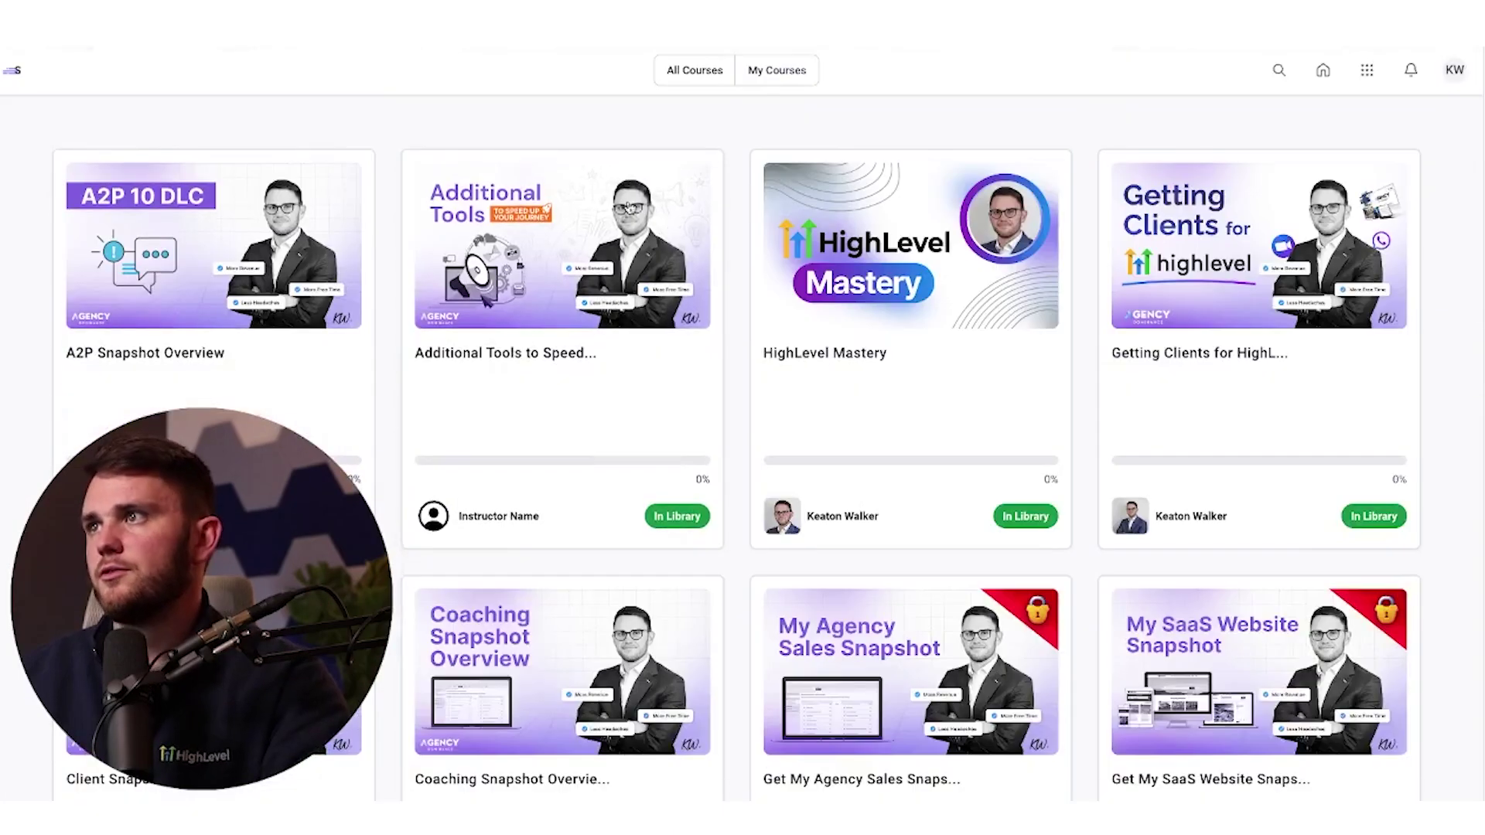
scroll(948, 693, "down", 3)
scroll(948, 693, "up", 3)
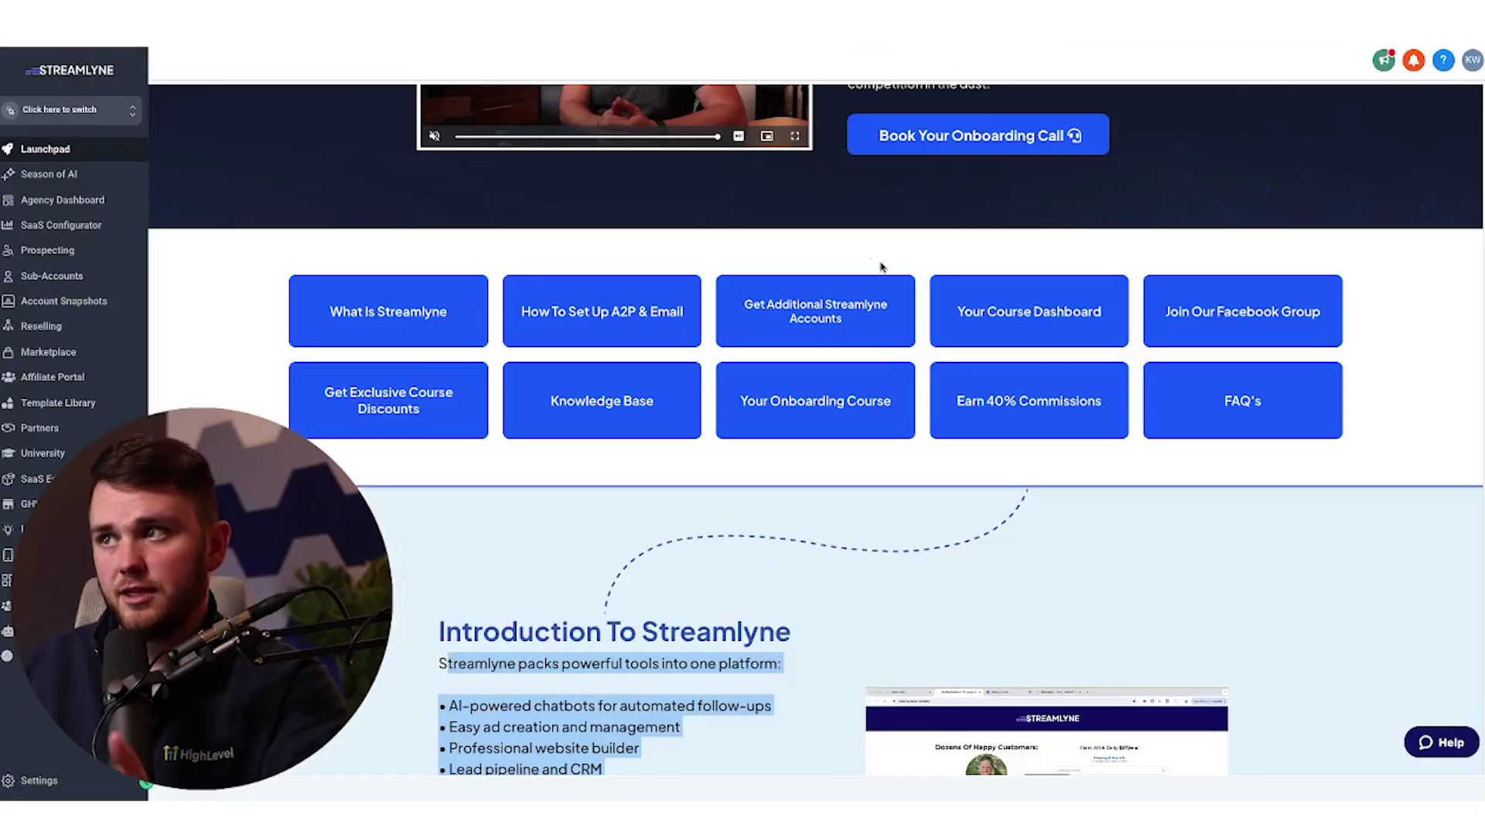
left_click(1253, 313)
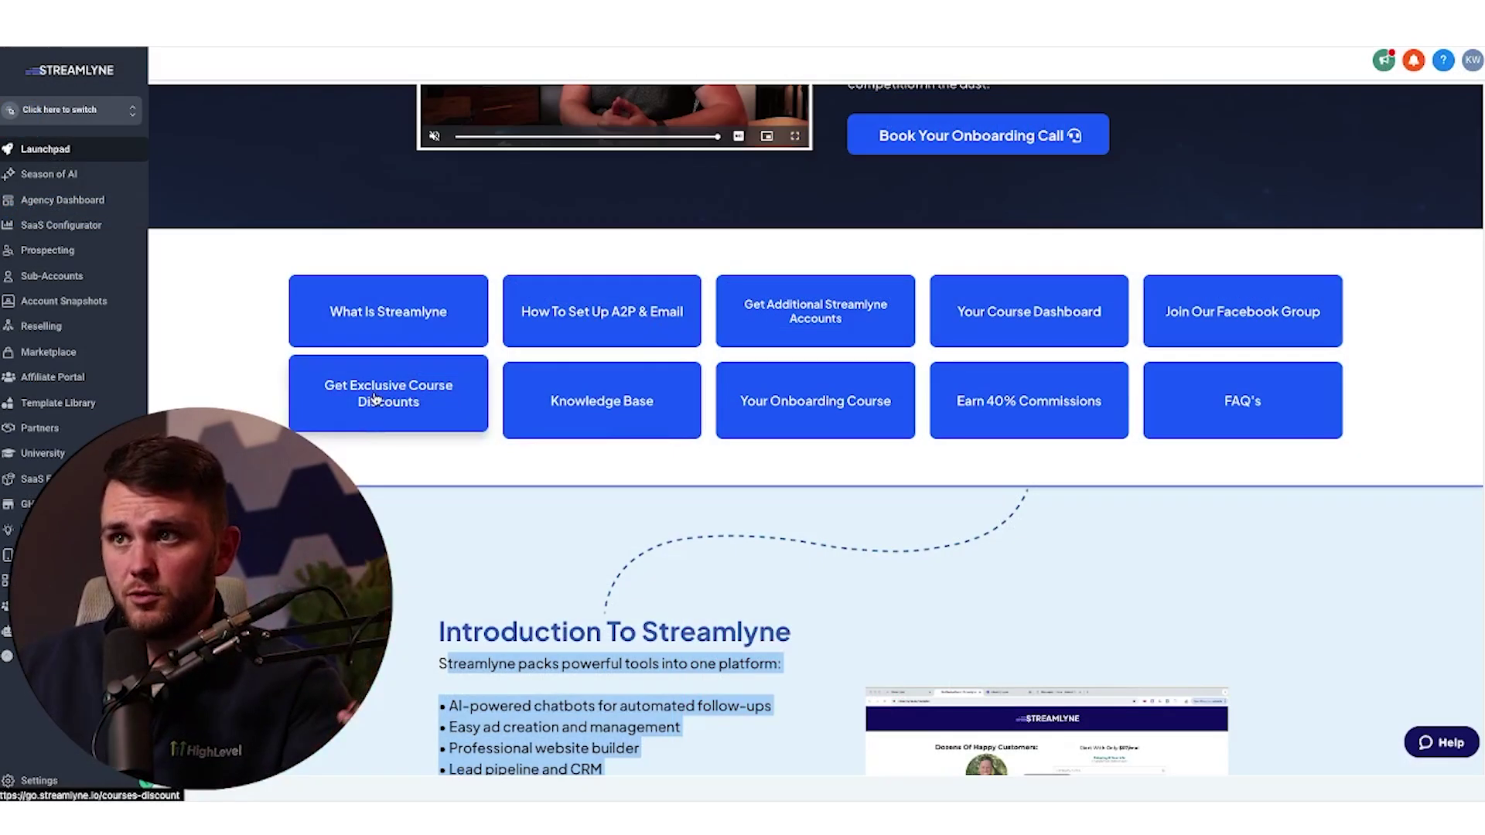
left_click(375, 399)
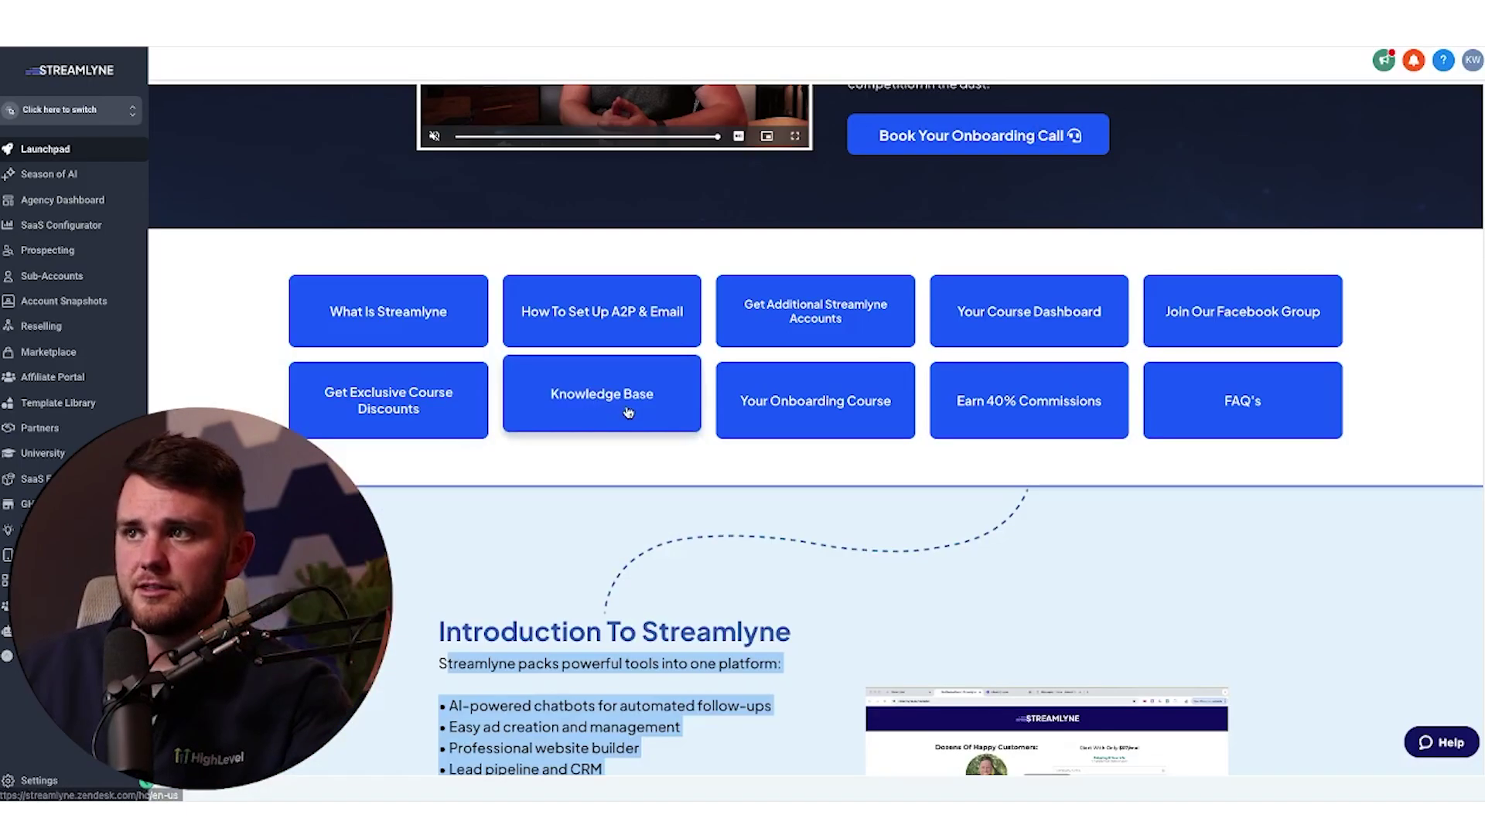
left_click(628, 413)
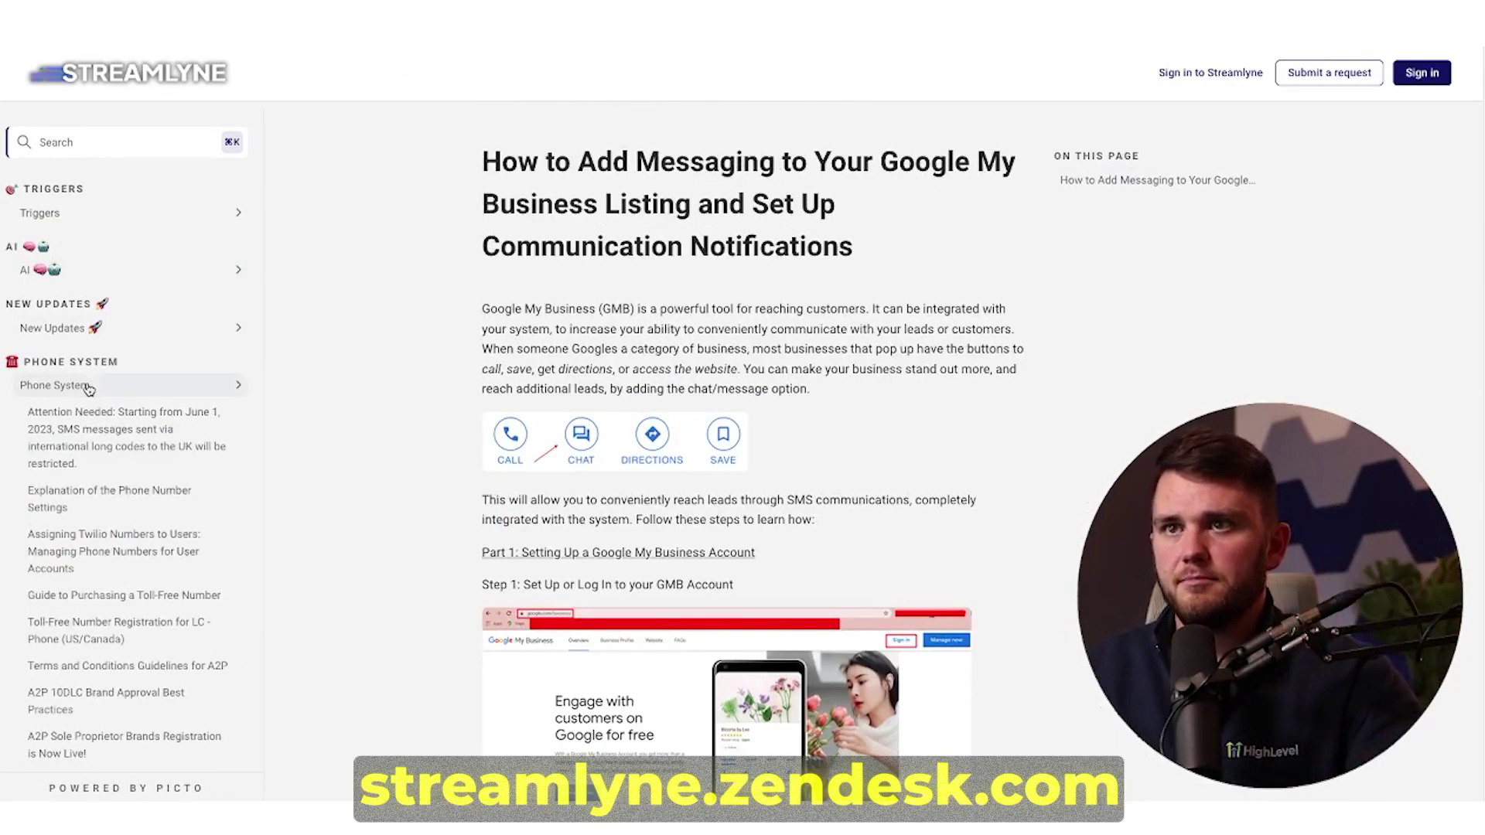
scroll(133, 584, "down", 10)
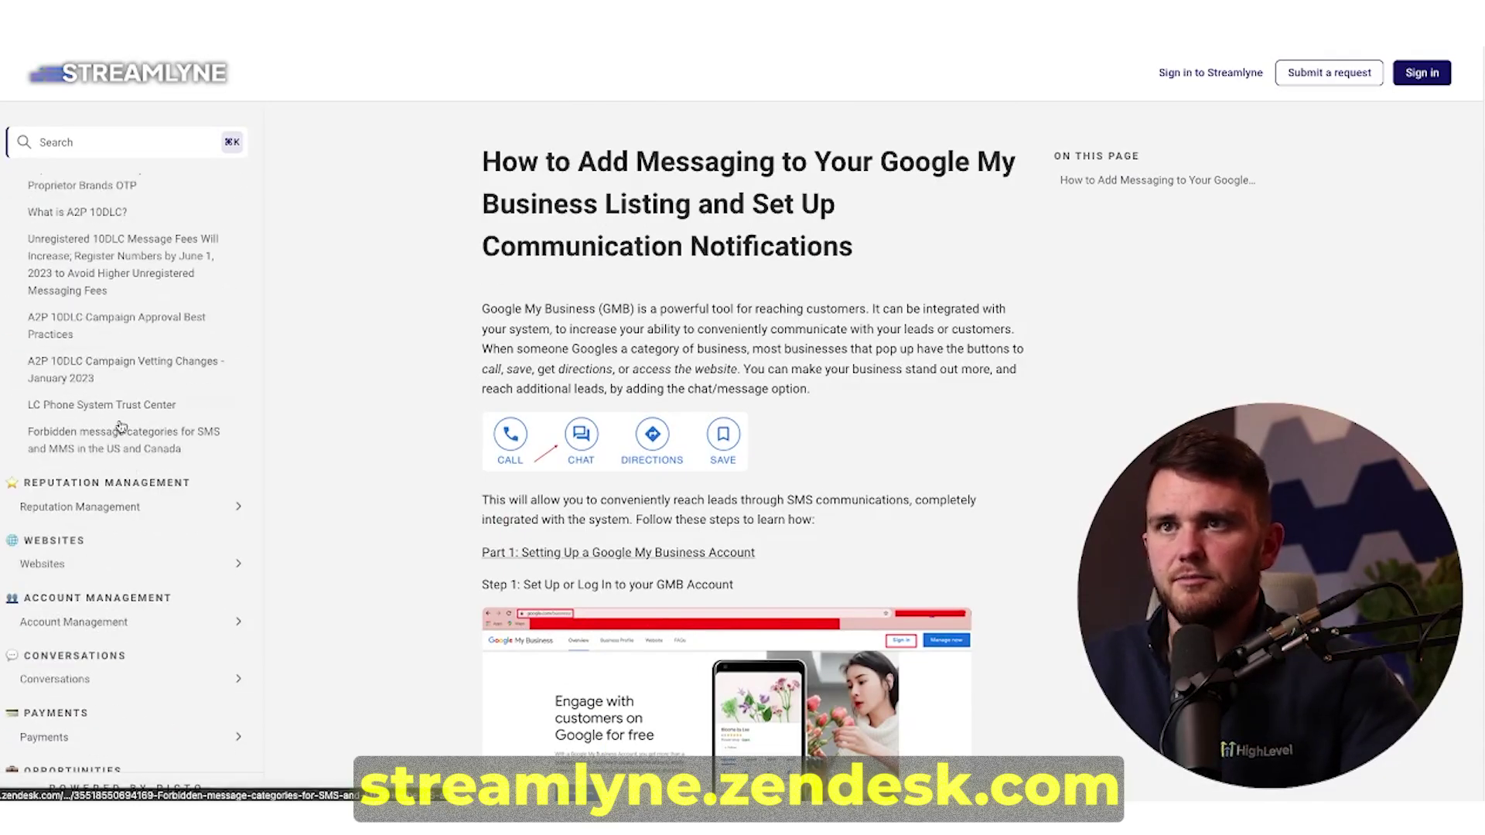
scroll(120, 427, "up", 10)
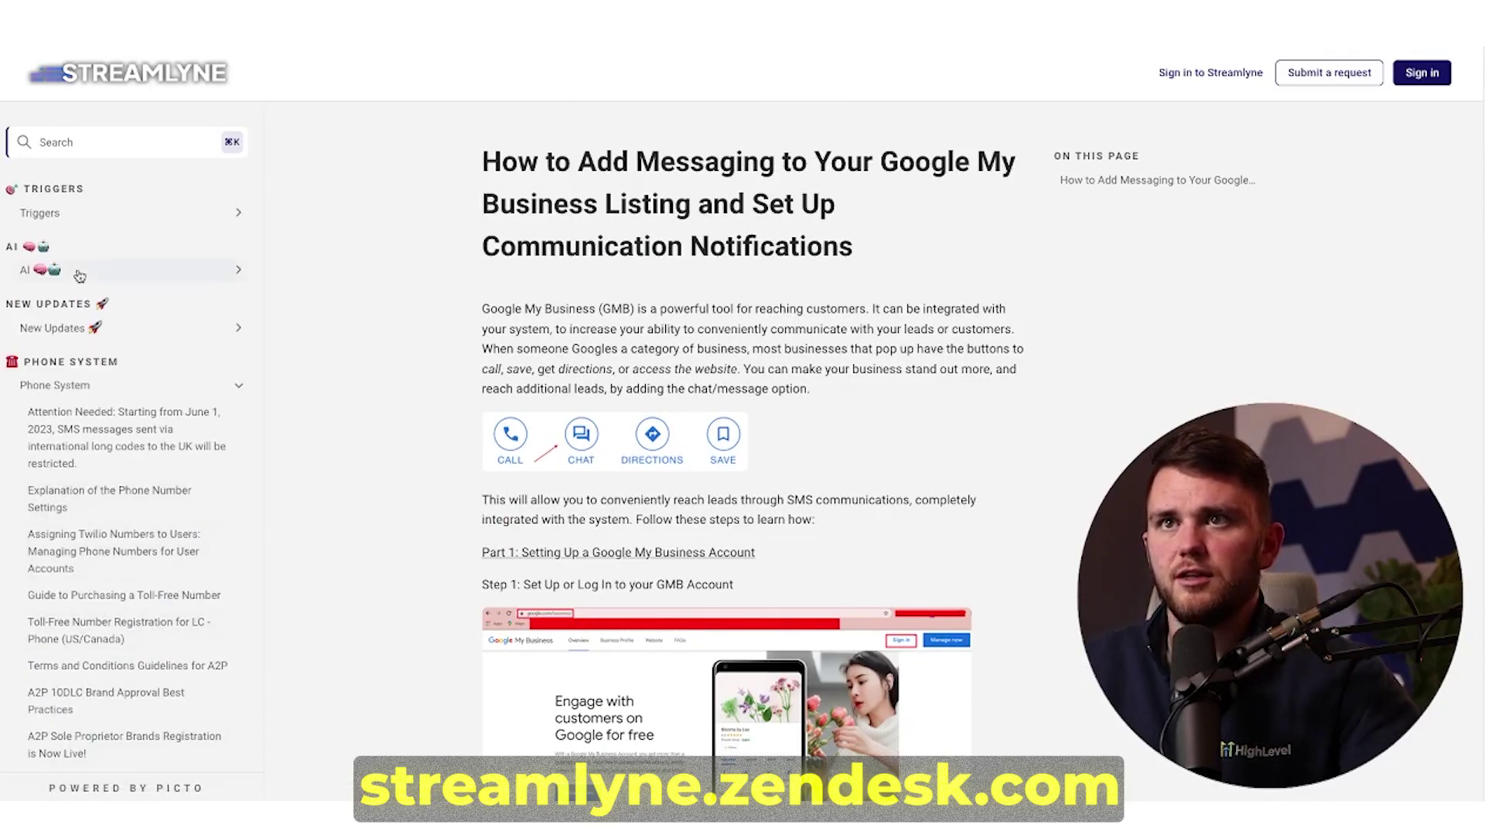
left_click(80, 272)
left_click(172, 342)
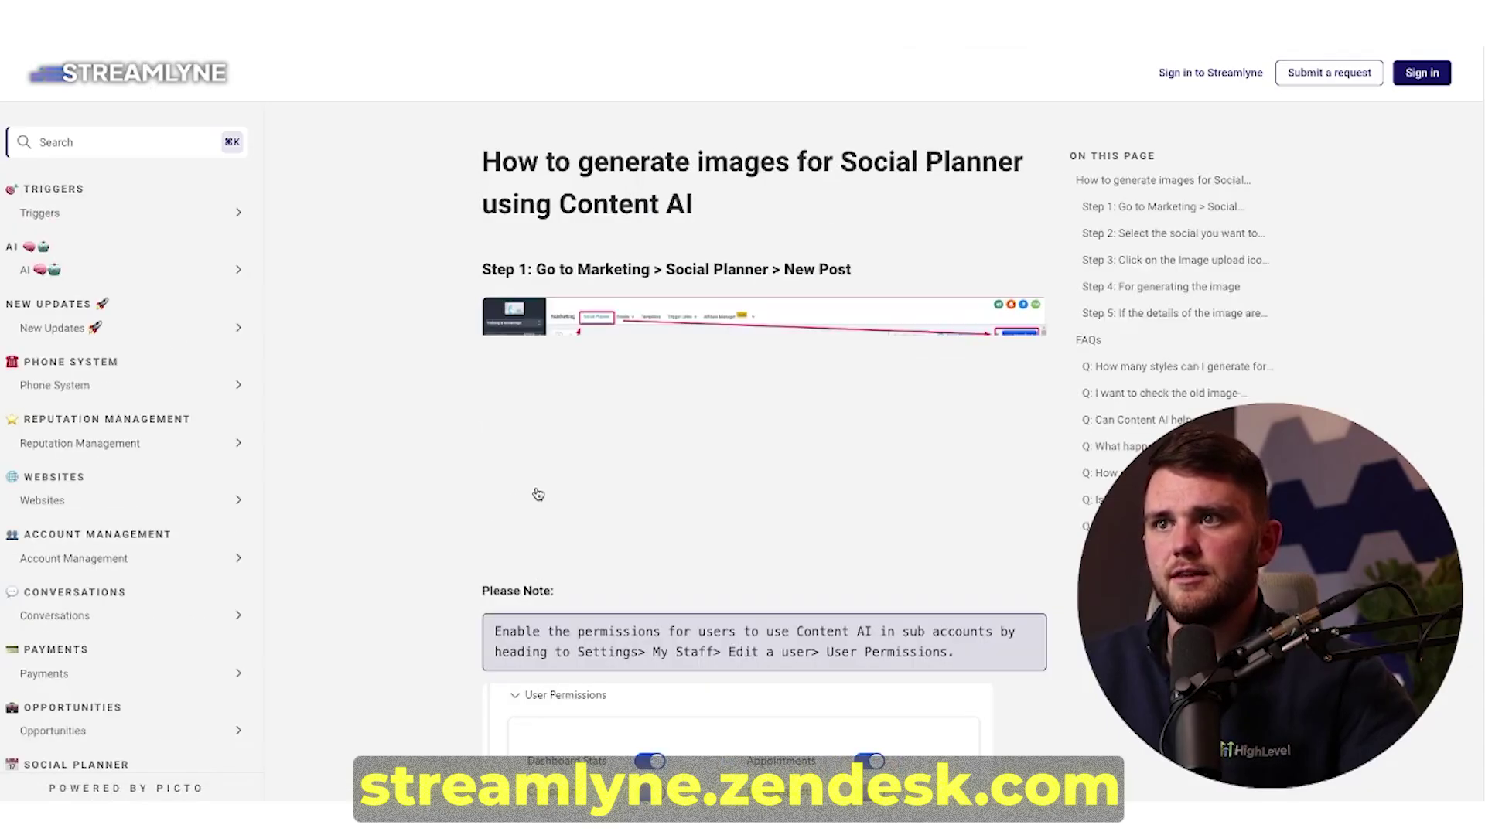
scroll(541, 491, "down", 10)
scroll(564, 490, "down", 10)
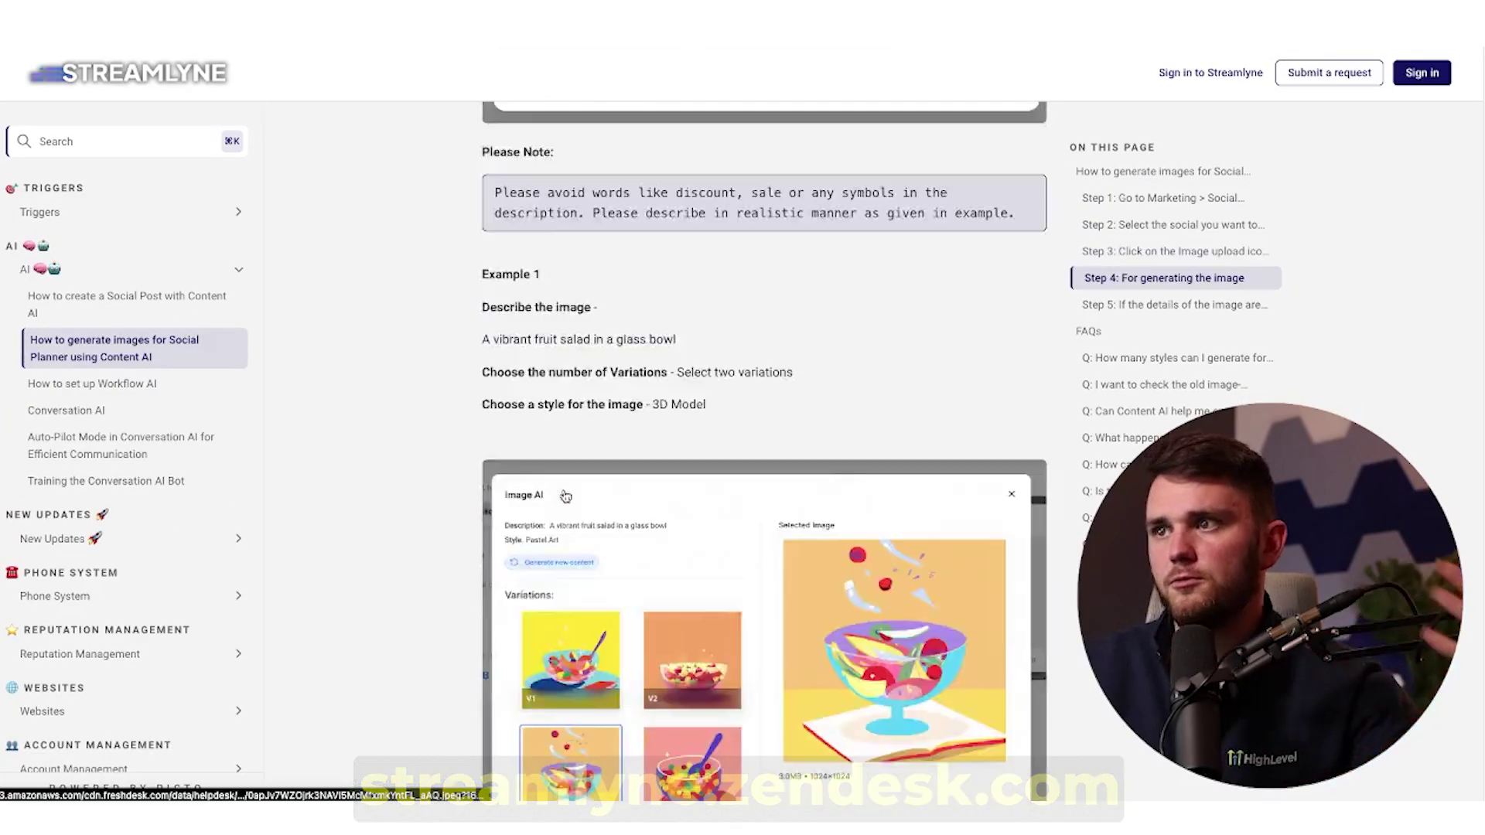
scroll(569, 449, "up", 20)
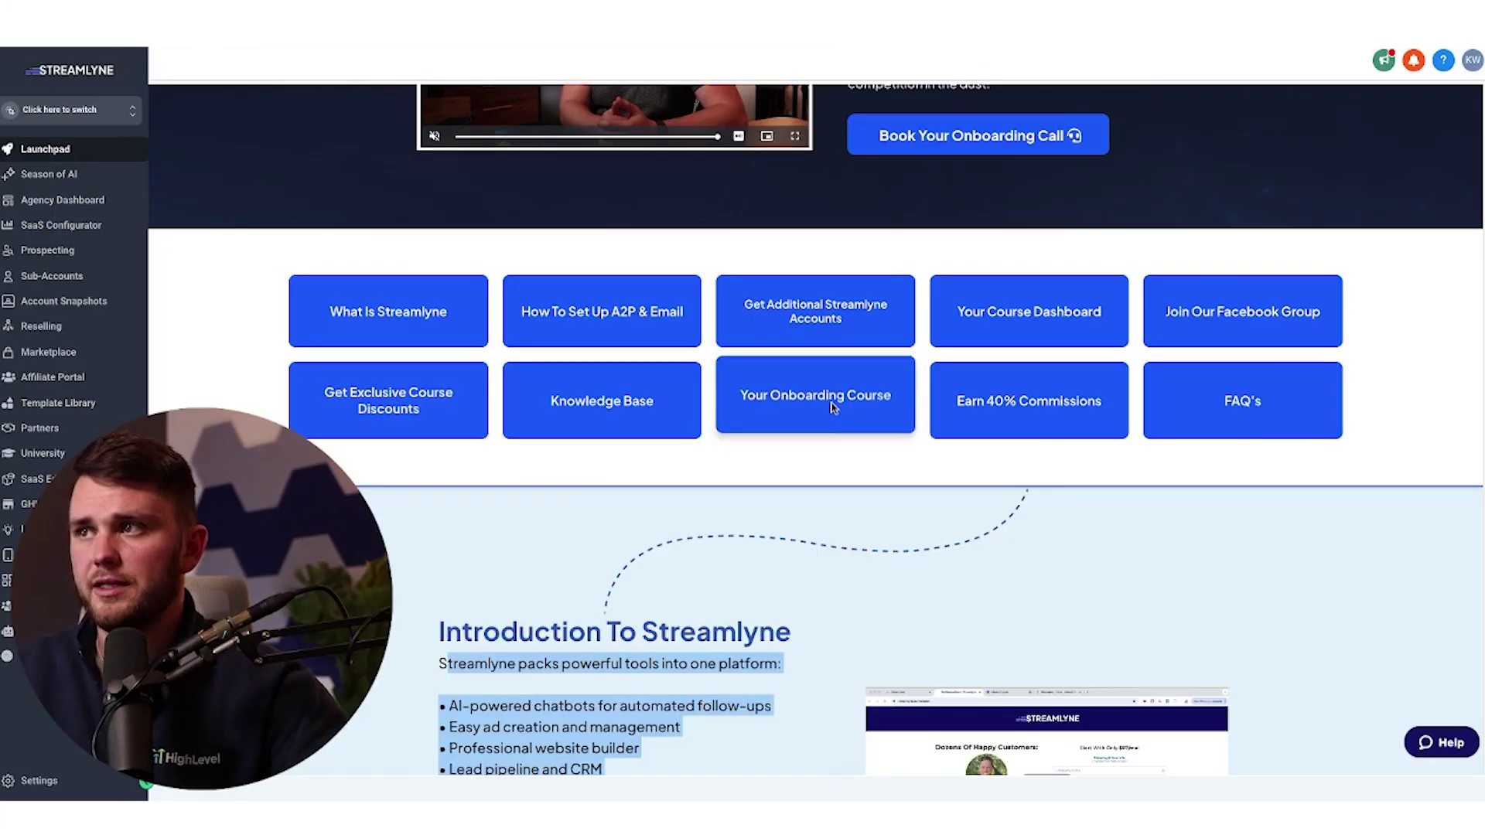
left_click(827, 404)
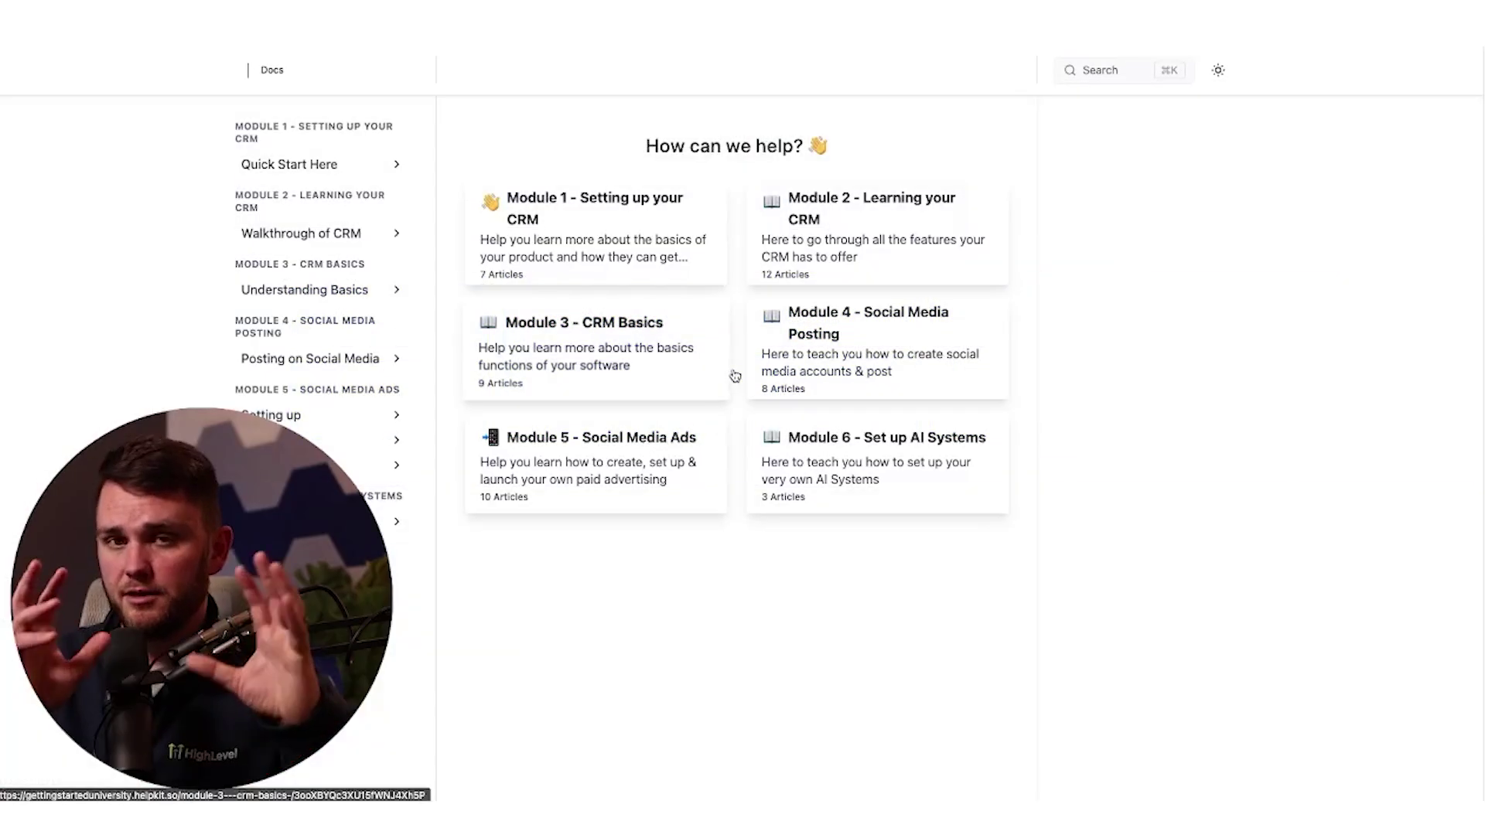
Open the Set up your Business Profile lesson, skip its video to 0:31, and select the heading.
left_click(389, 167)
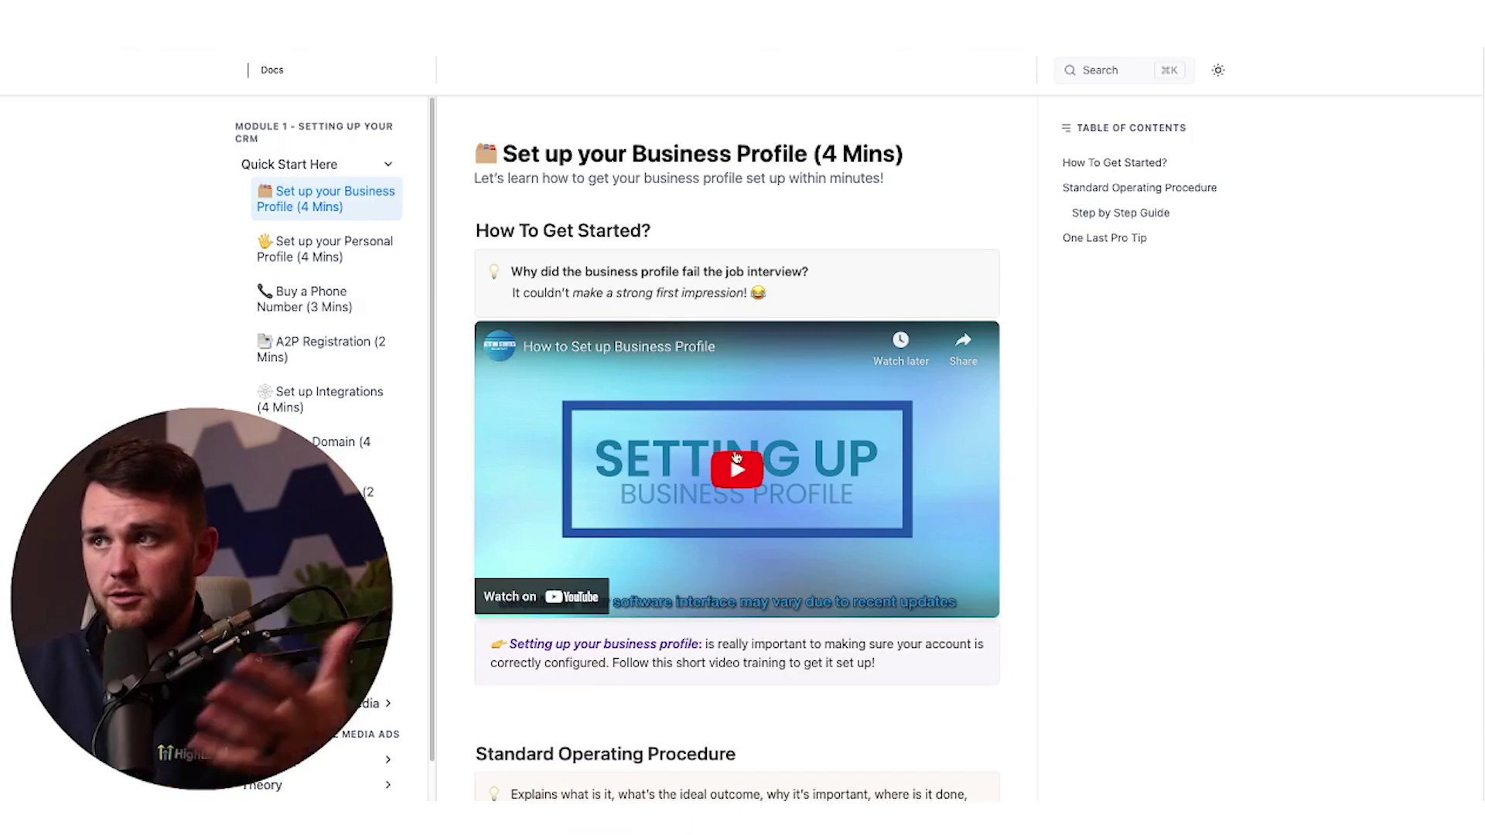
left_click(625, 490)
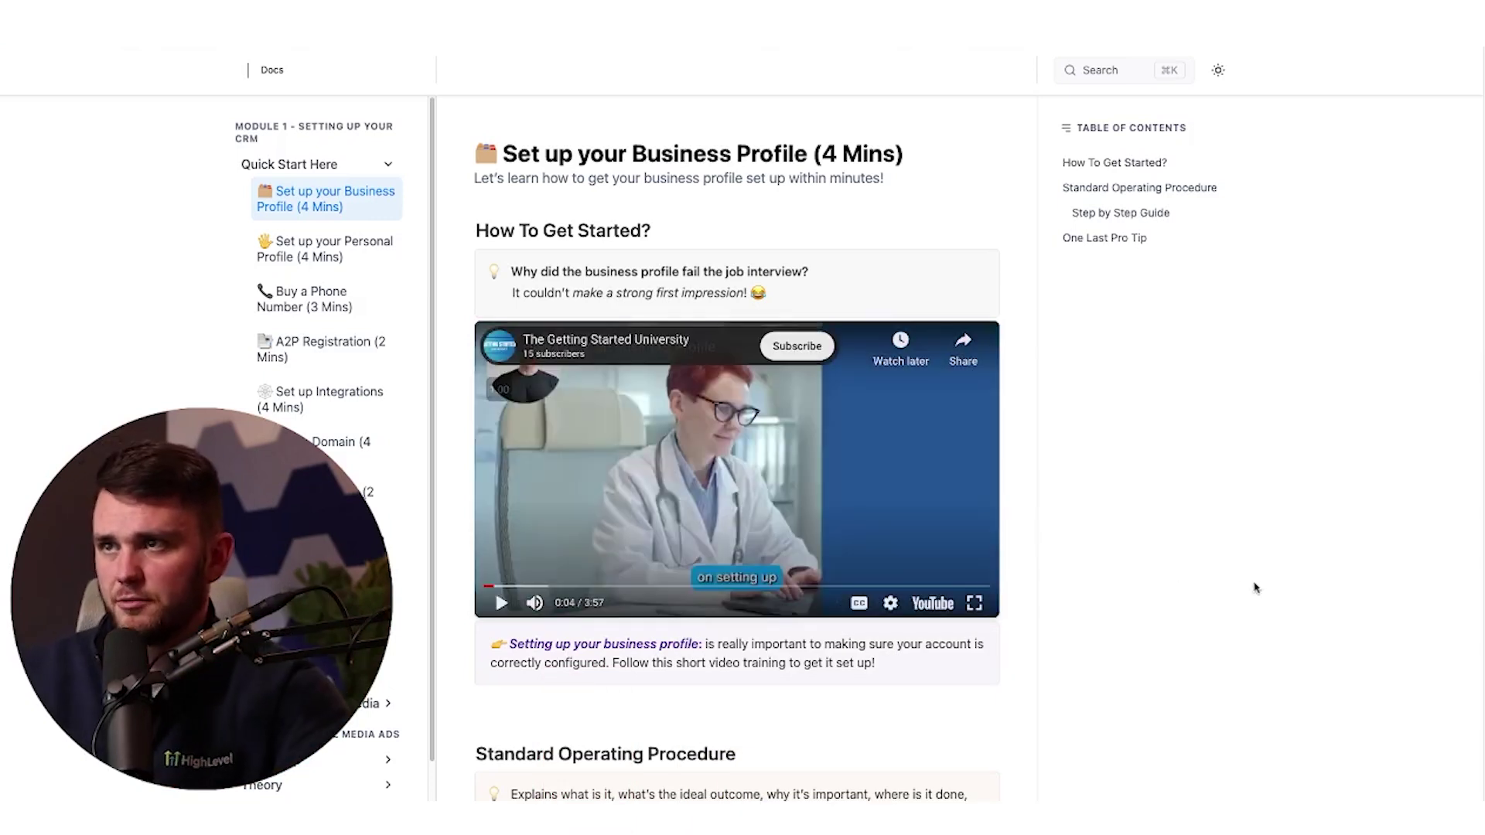
left_click(574, 433)
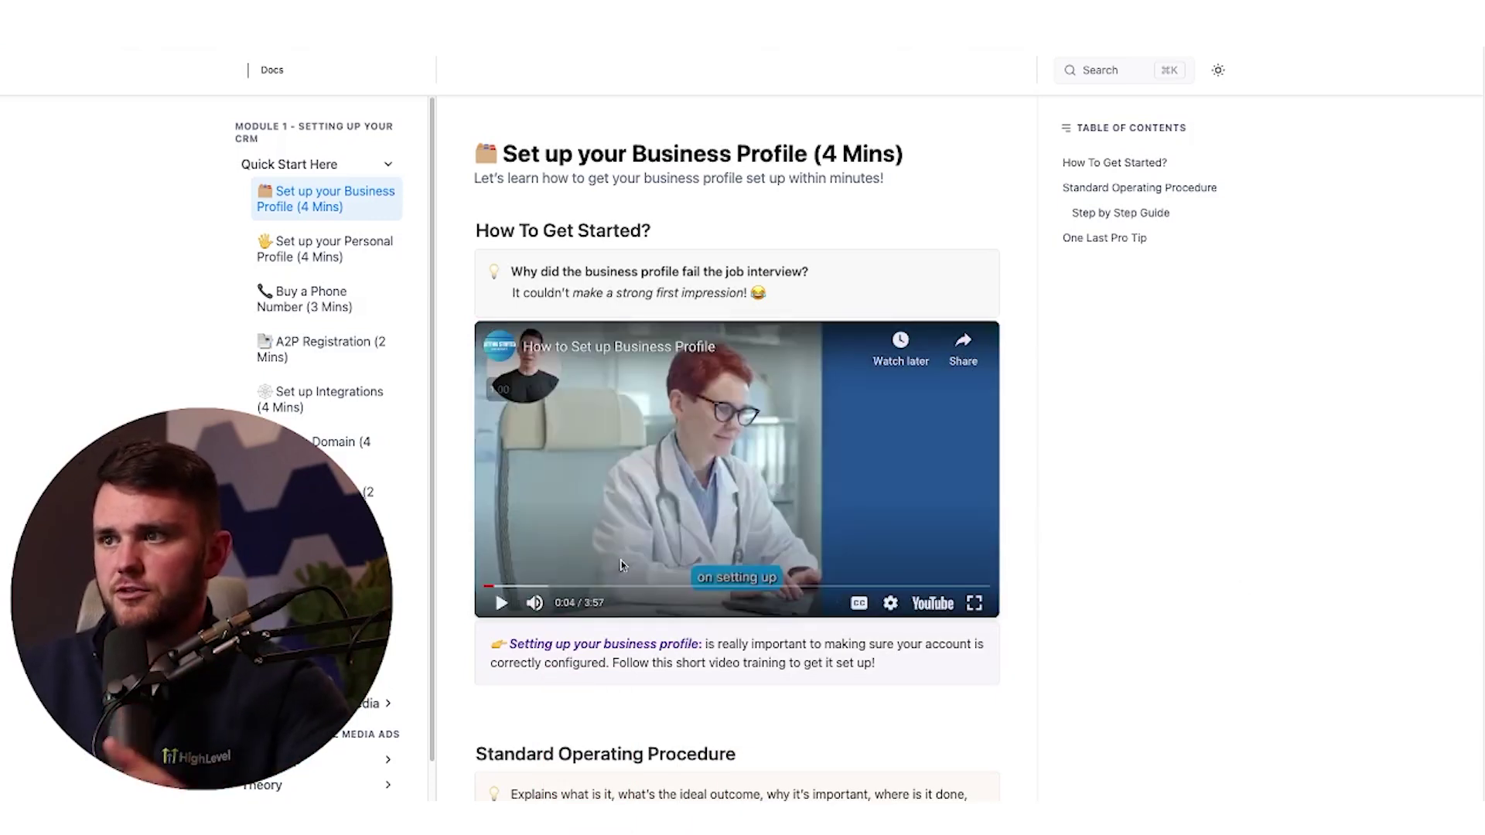
left_click(551, 586)
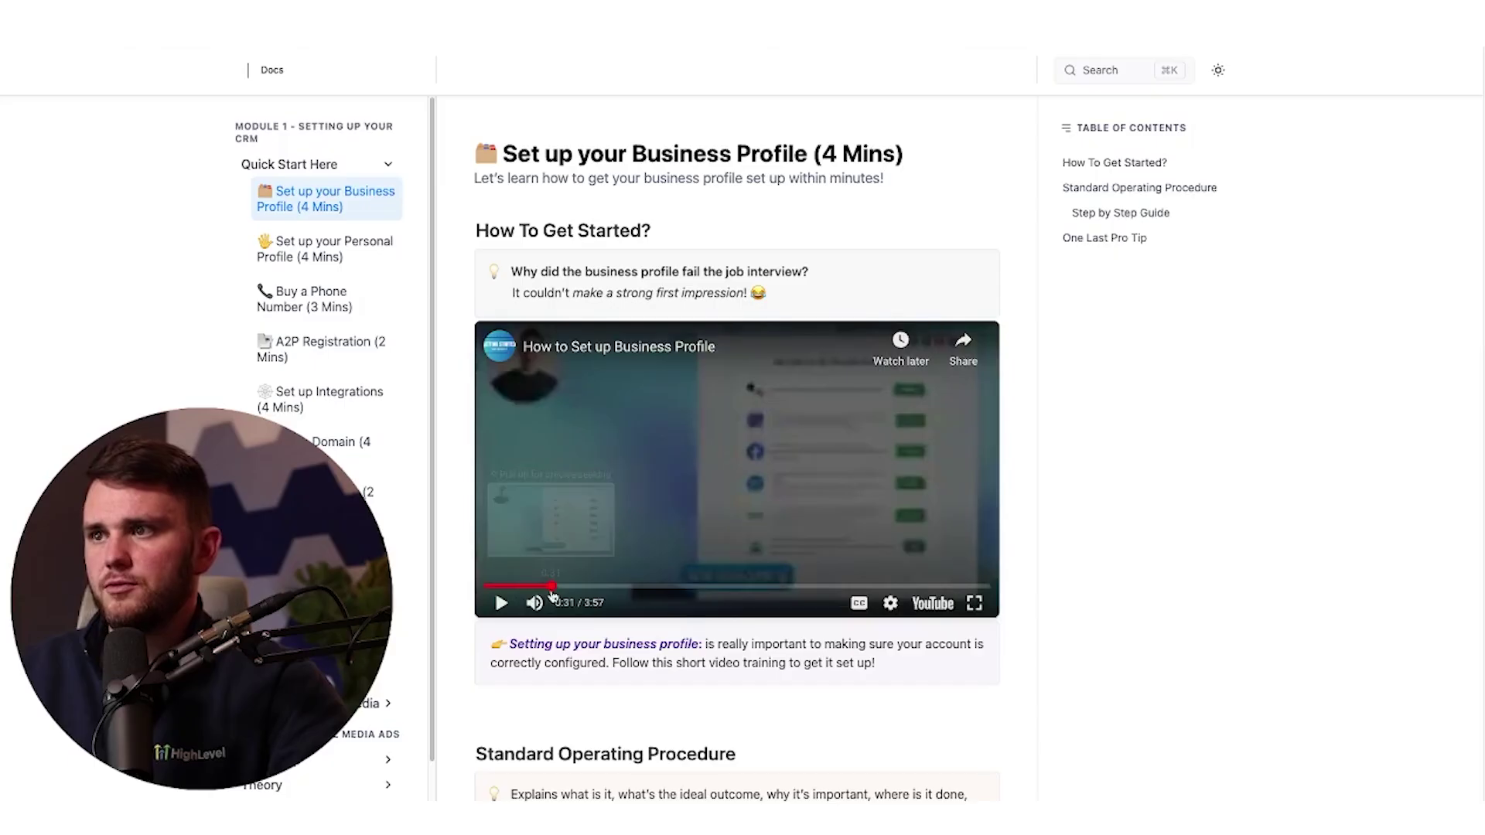
left_click_drag(502, 153, 887, 179)
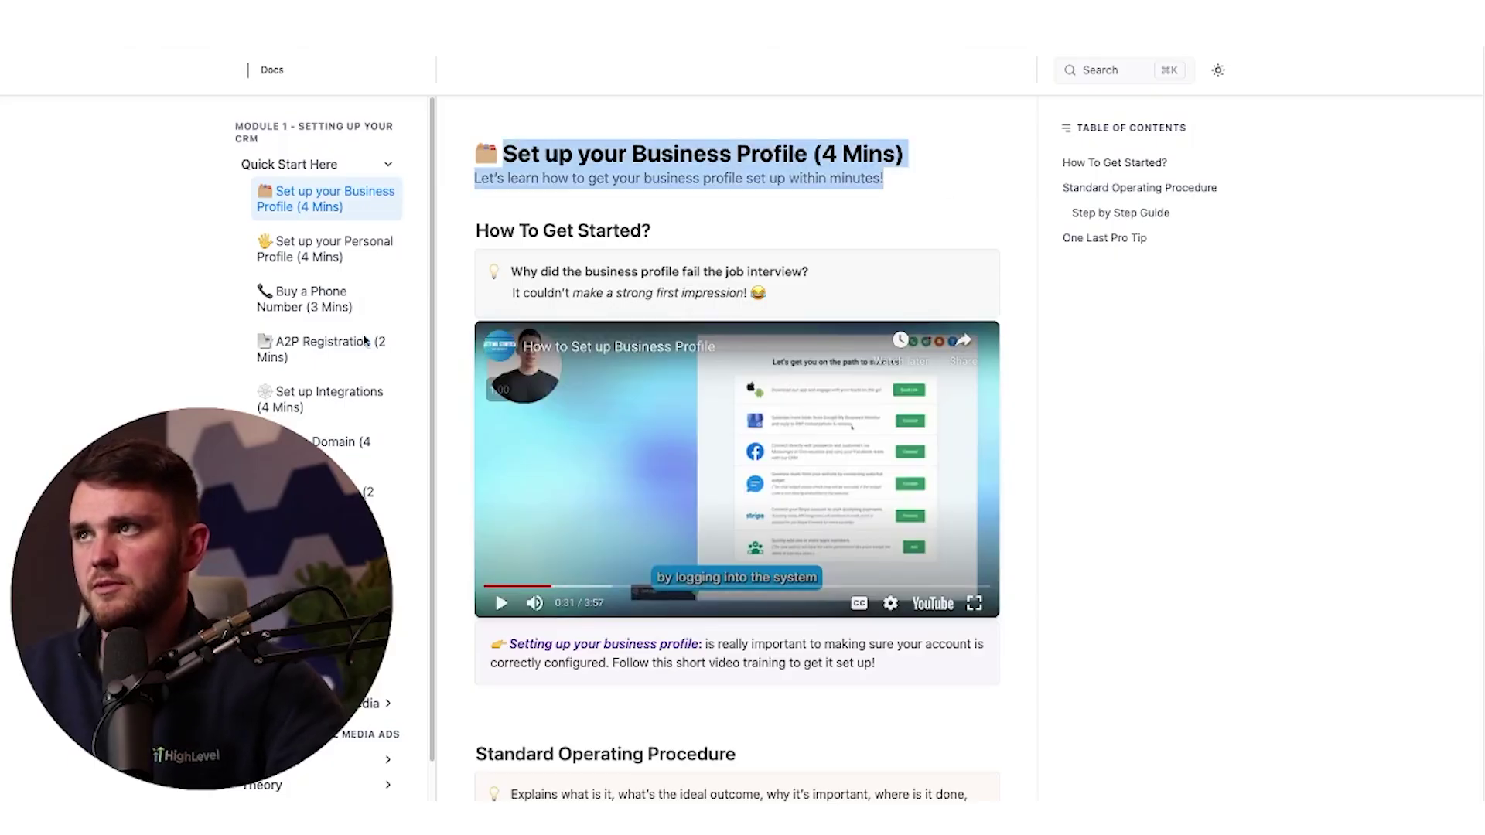
Collapse Quick Start Here, toggle Walkthrough of CRM, and expand the Understanding Basics module.
left_click(306, 236)
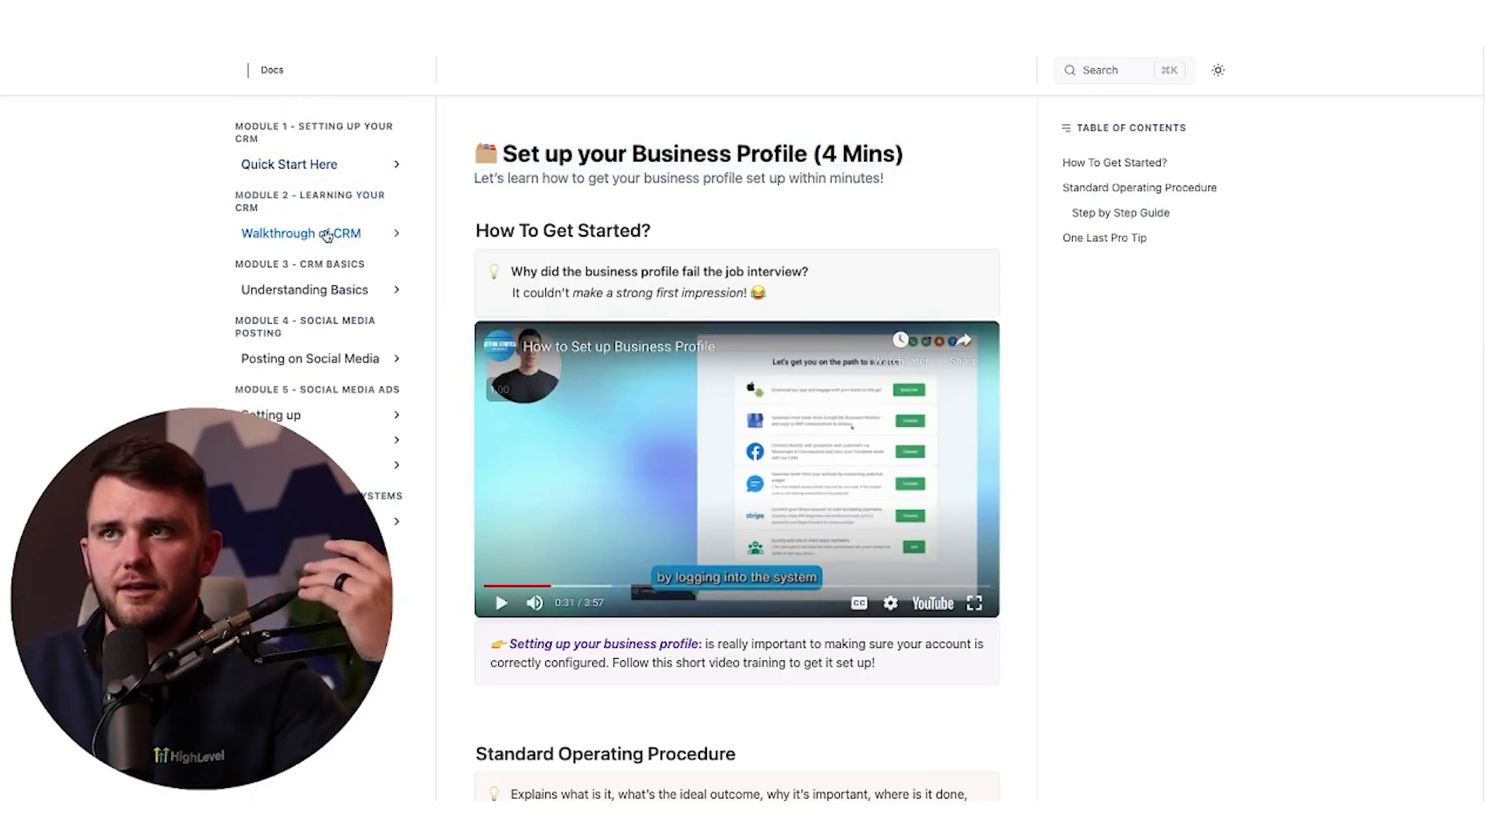
left_click(325, 234)
left_click(321, 233)
left_click(319, 292)
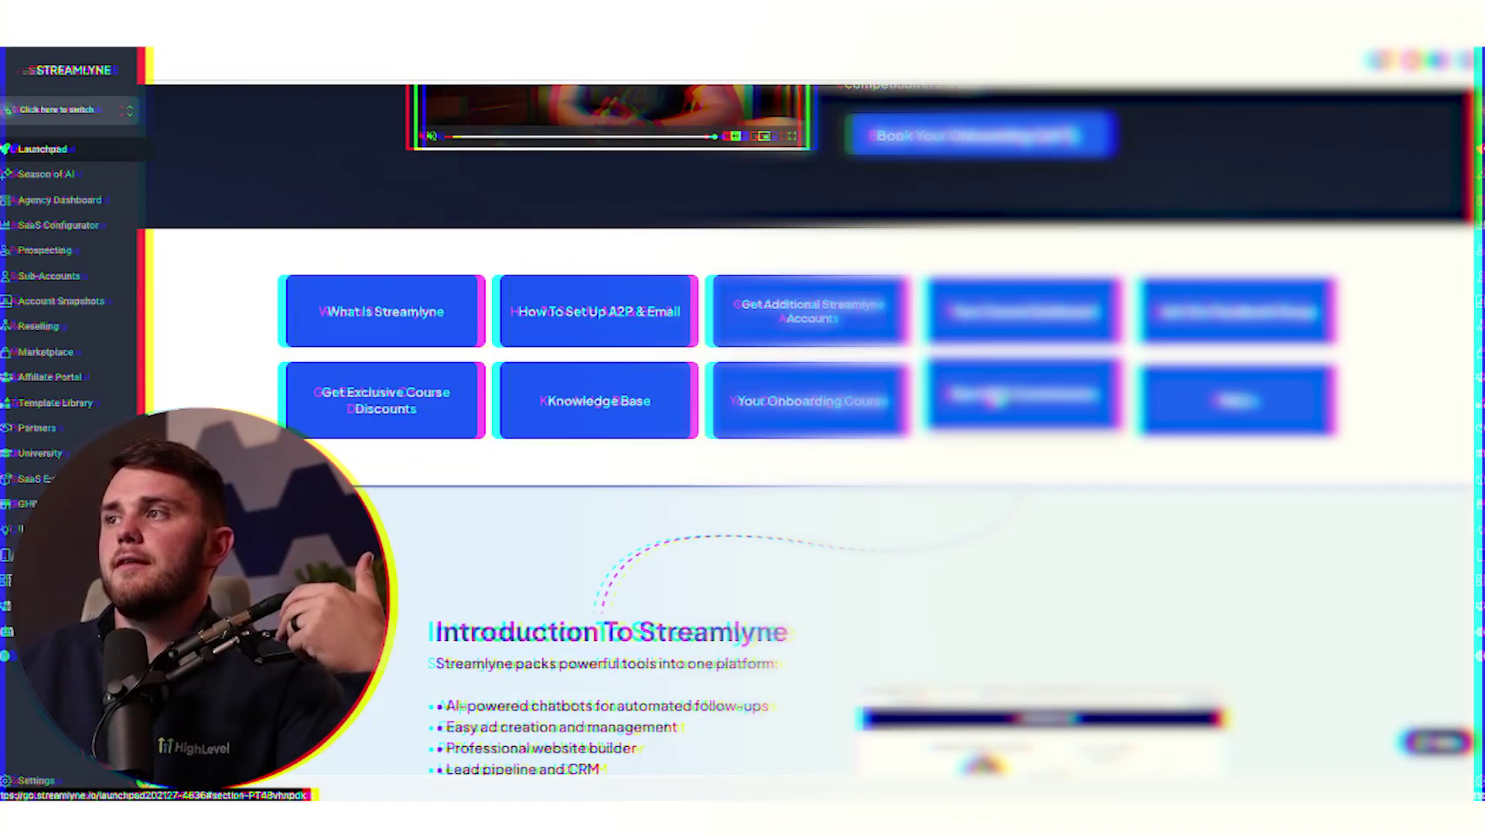
left_click(1002, 397)
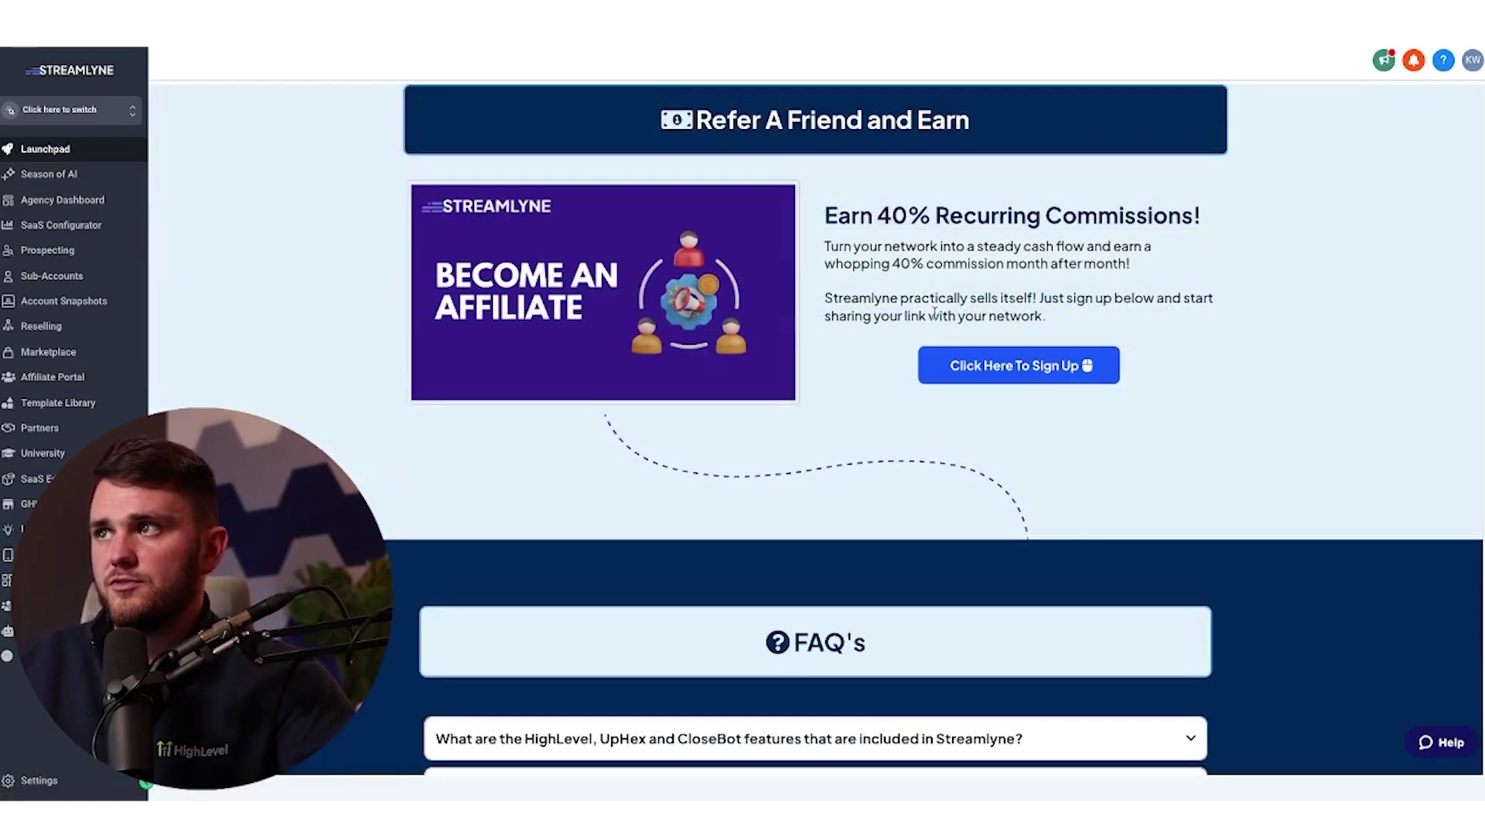
left_click_drag(826, 215, 989, 365)
left_click(988, 361)
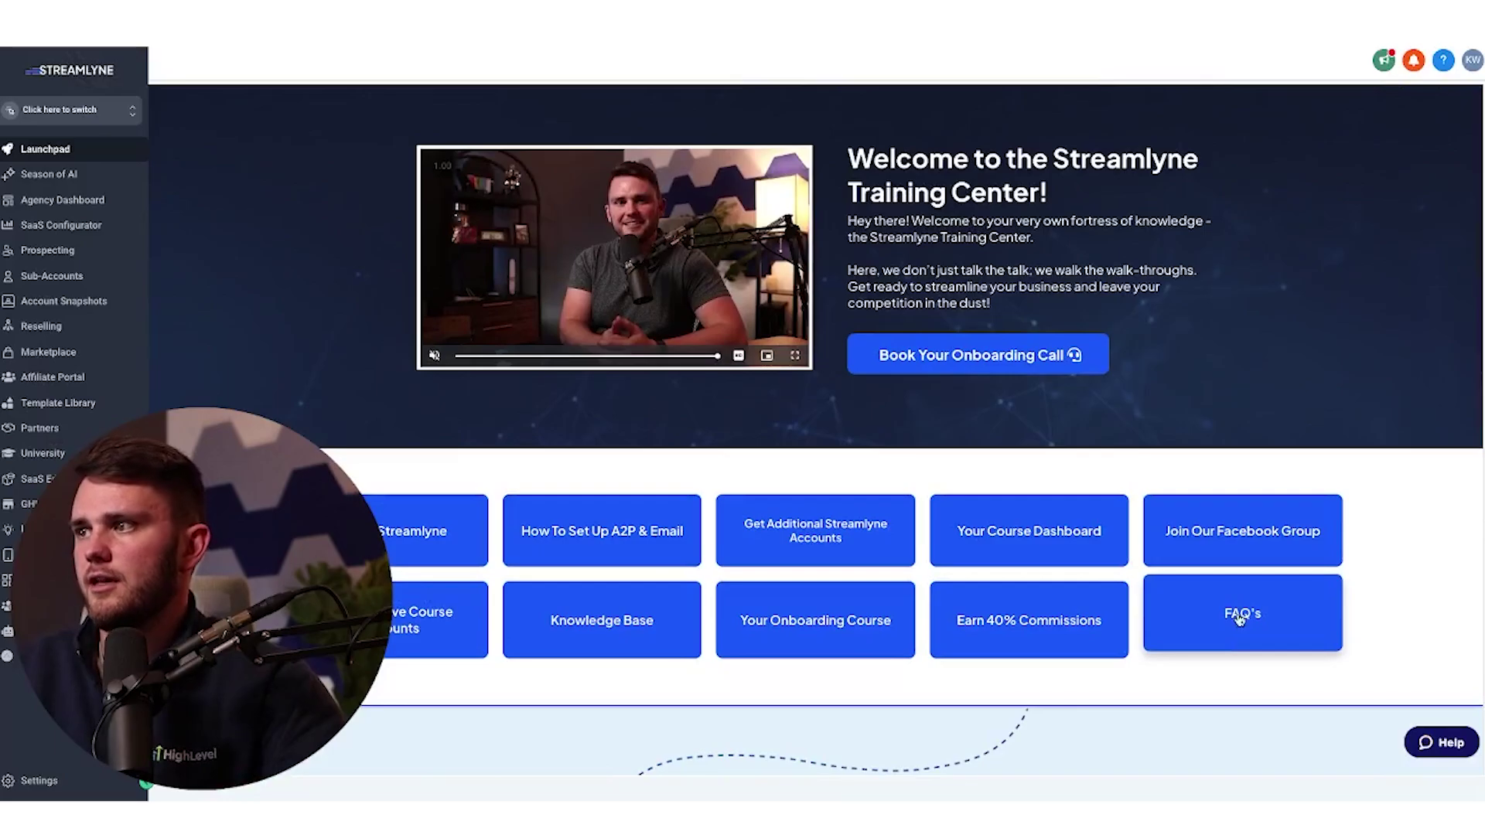
scroll(1240, 617, "down", 10)
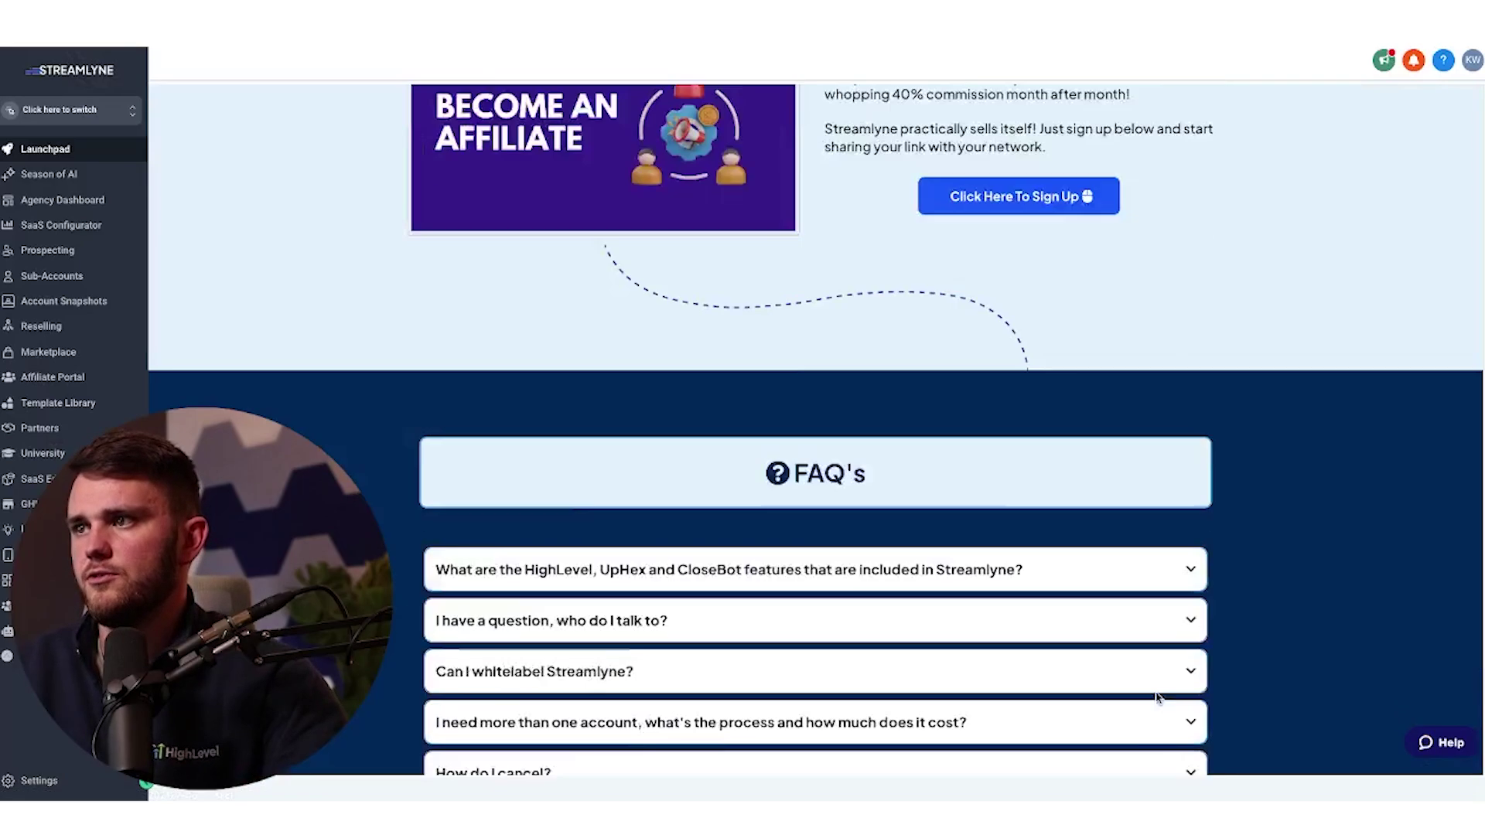
scroll(1158, 697, "down", 1)
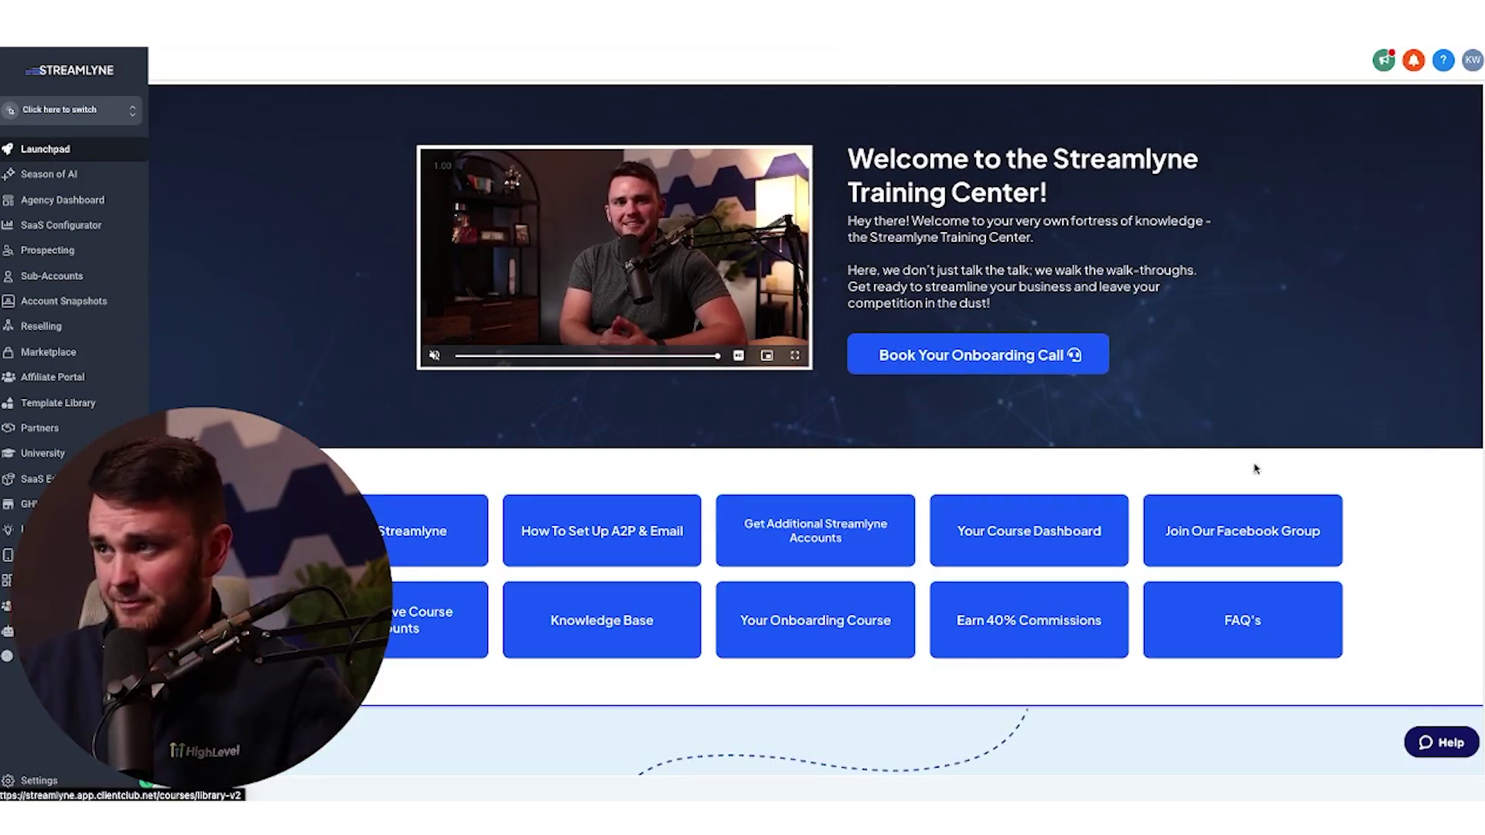
Scroll down through the Launchpad's CloseBot, UpHex and Google Integration sections.
scroll(679, 630, "down", 15)
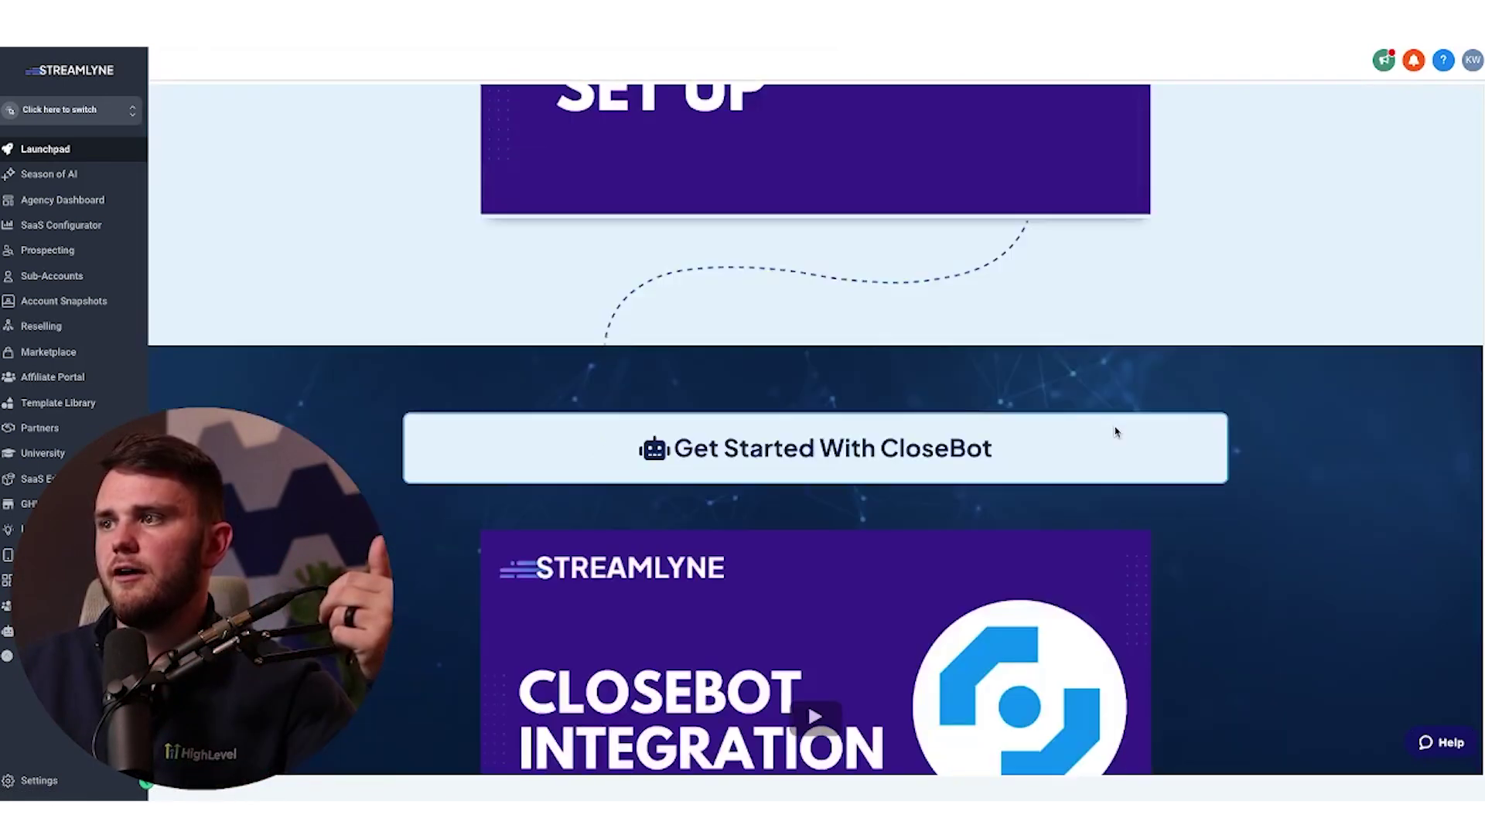
scroll(786, 531, "down", 12)
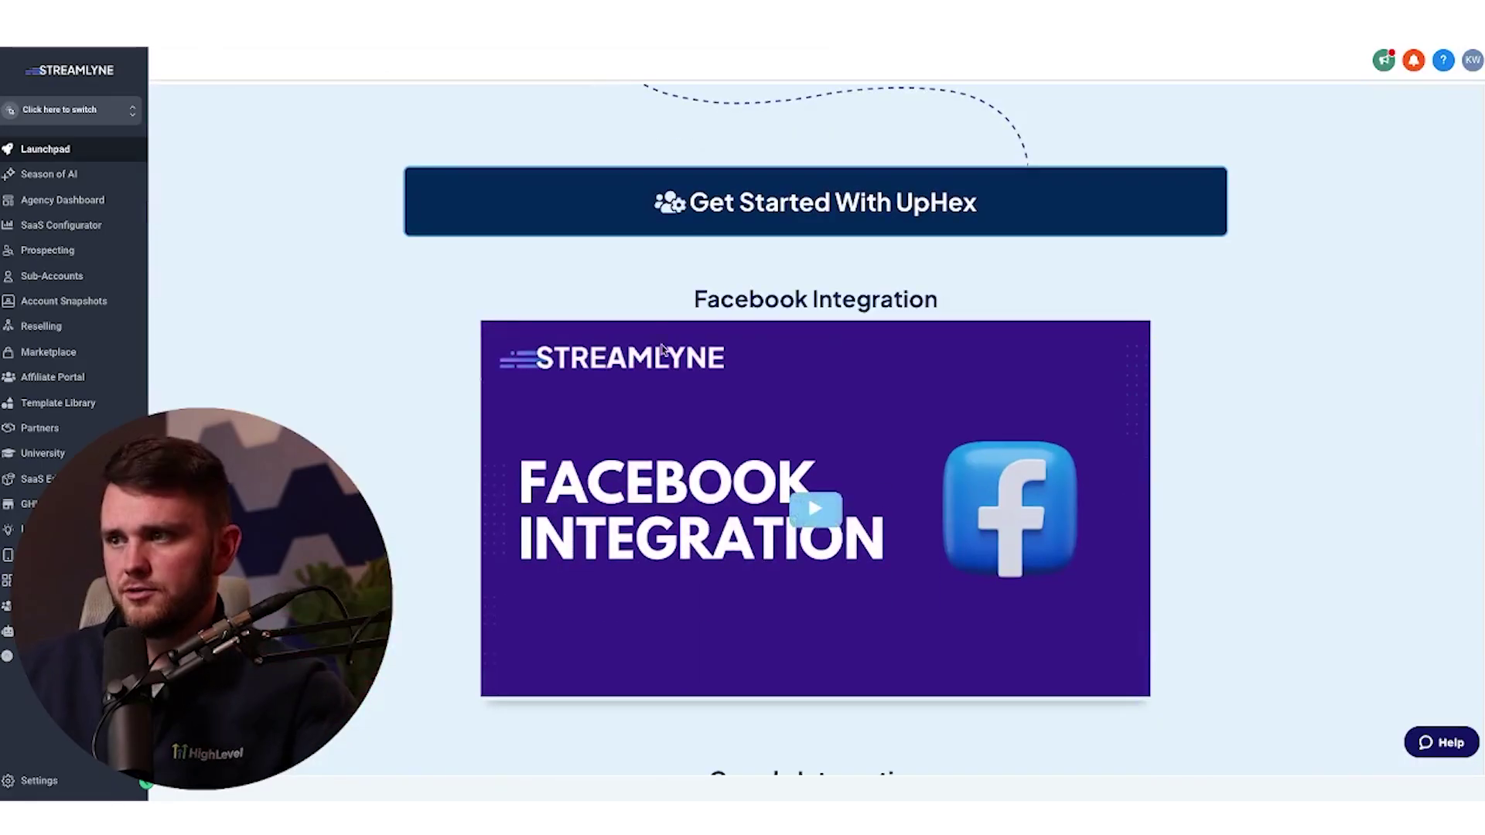
scroll(353, 351, "down", 1)
scroll(310, 292, "down", 8)
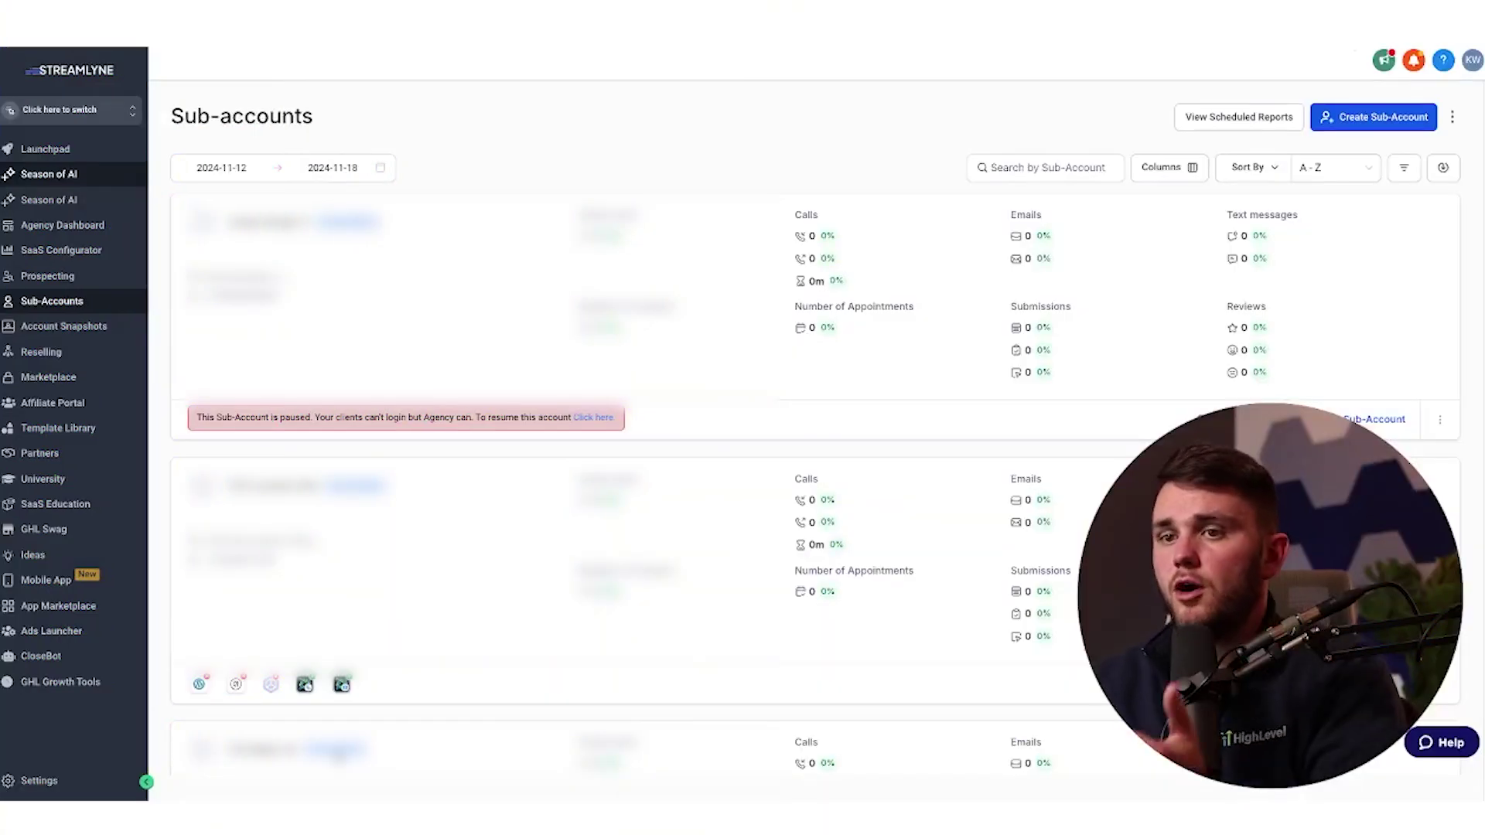
Open the Launchpad link's edit form under Settings > Custom Menu Links.
left_click(64, 786)
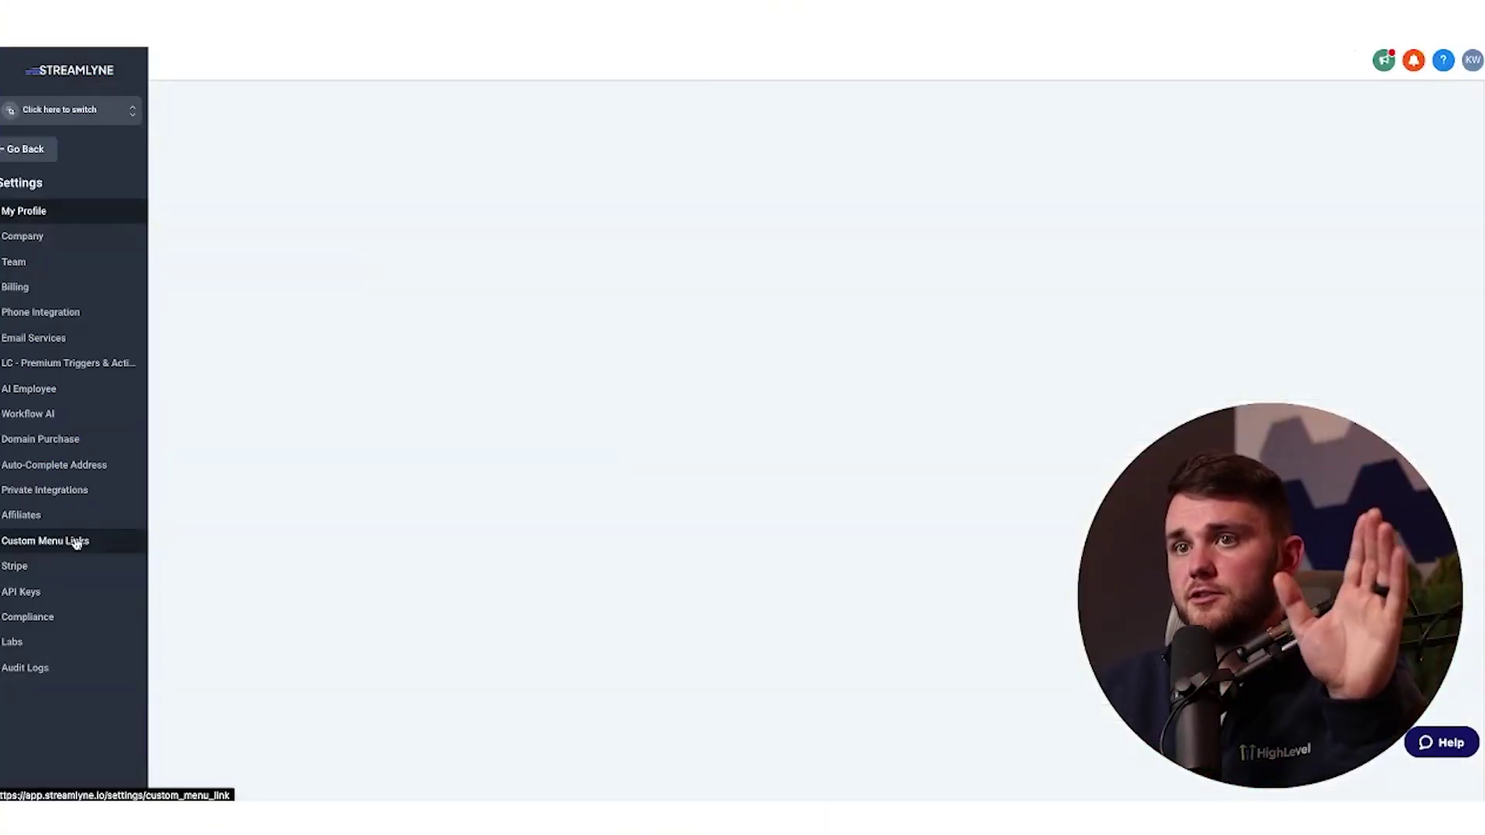
left_click(51, 544)
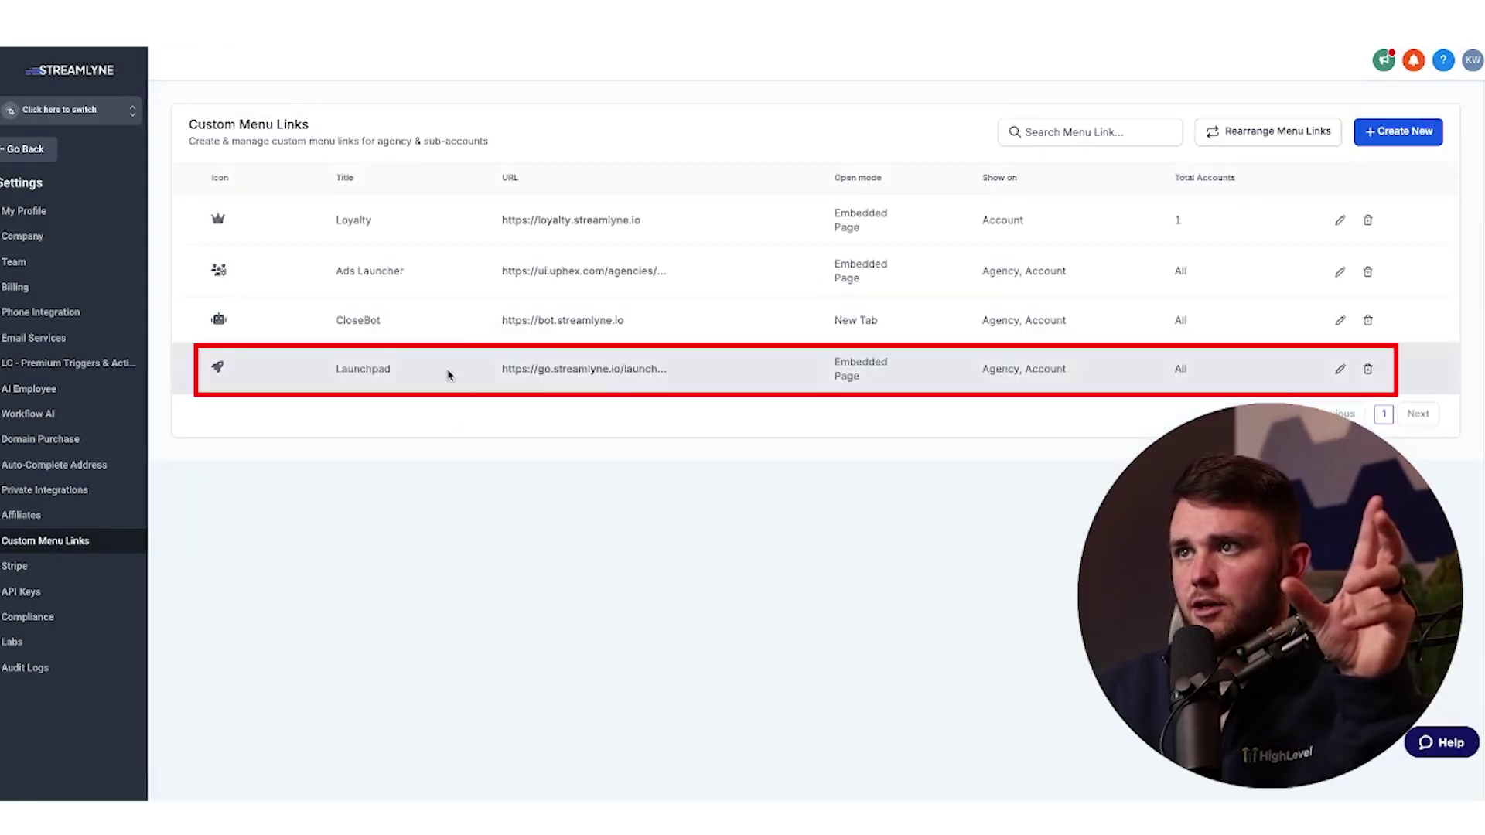
left_click(844, 371)
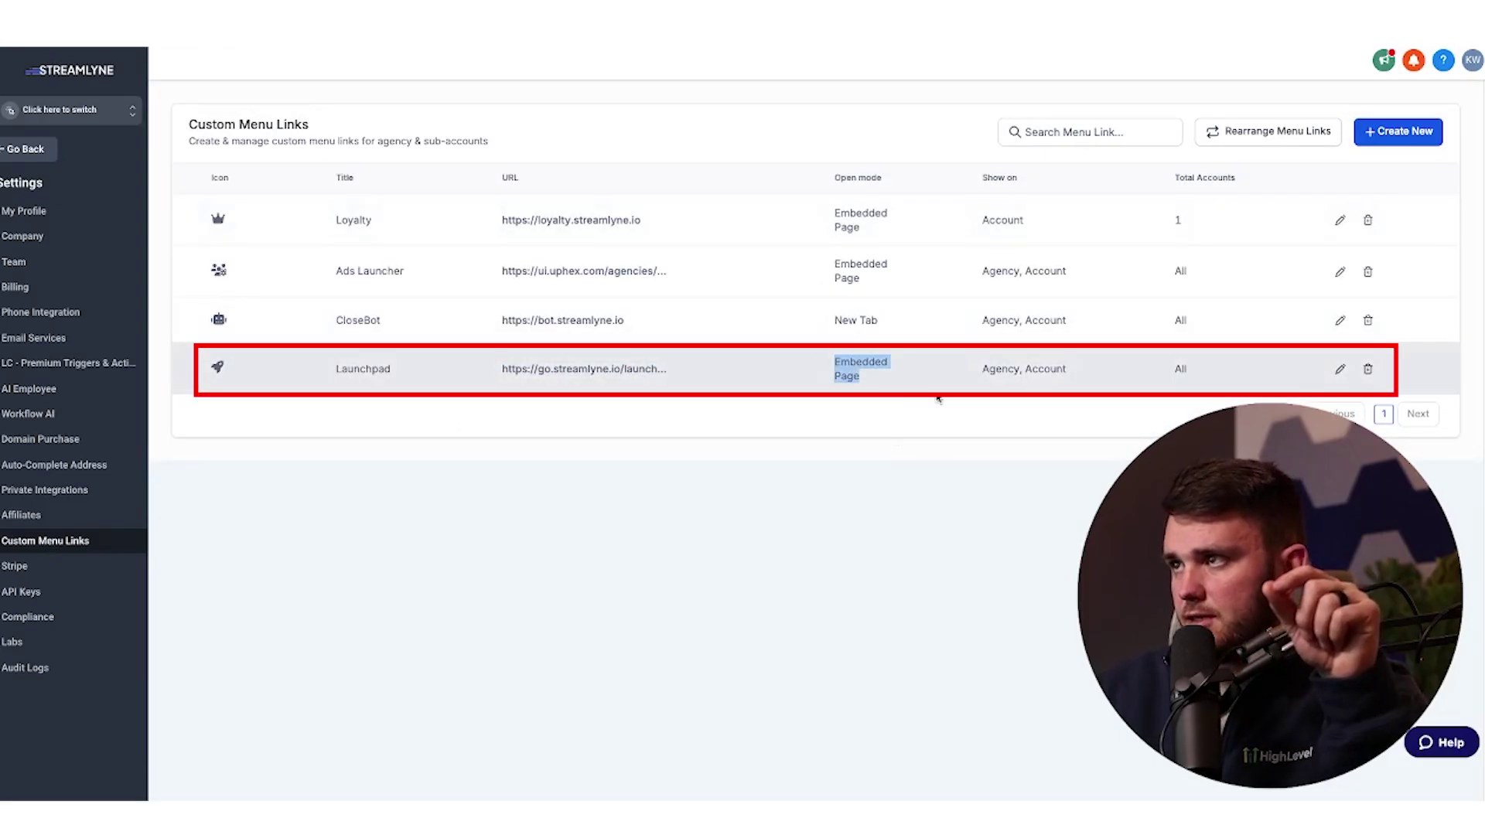
left_click(1340, 369)
scroll(726, 424, "down", 5)
scroll(819, 407, "up", 5)
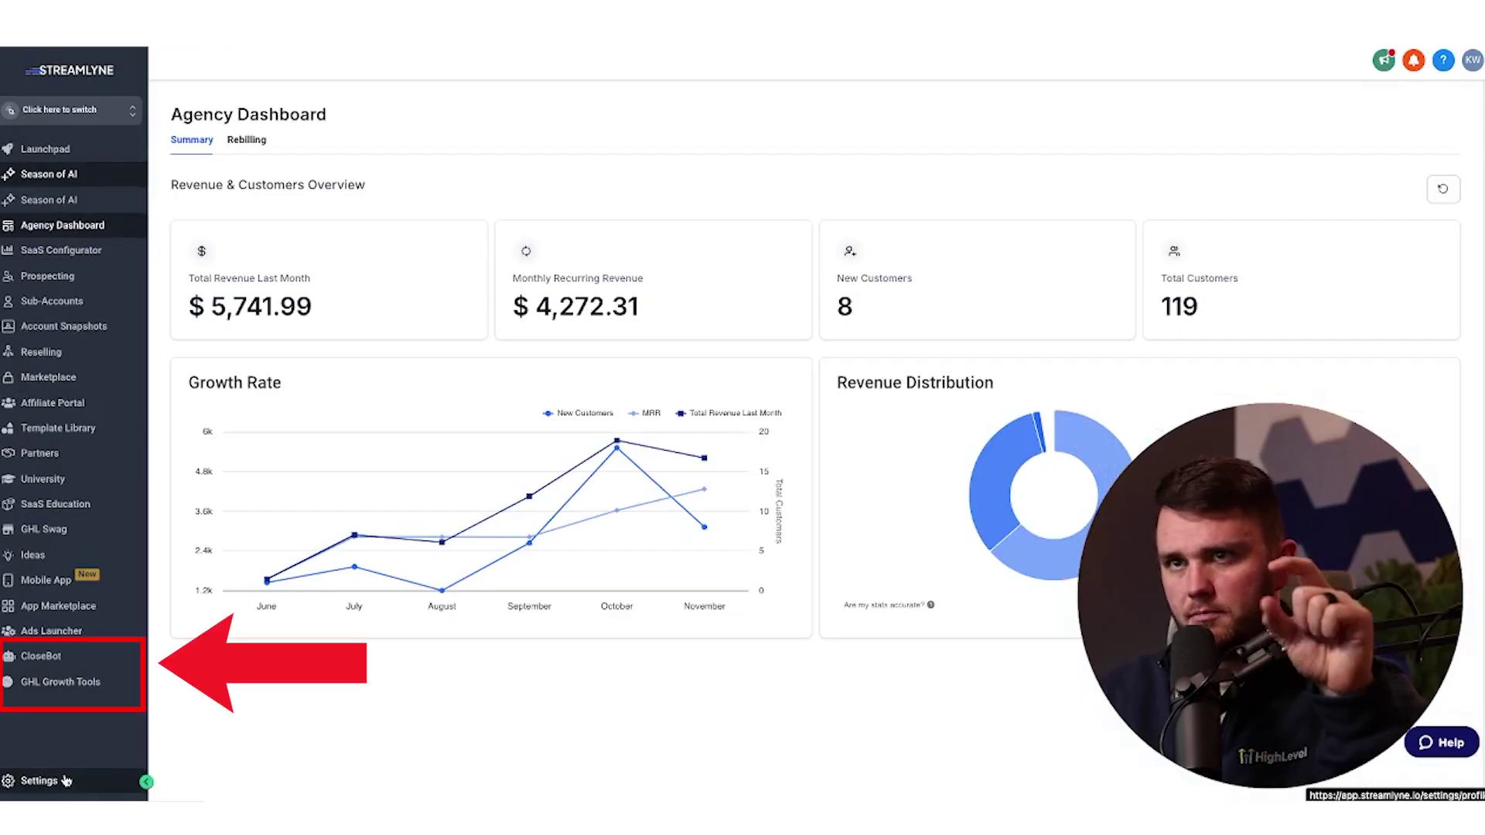
Go to Settings > Company to view the custom JavaScript and Custom CSS fields.
left_click(66, 780)
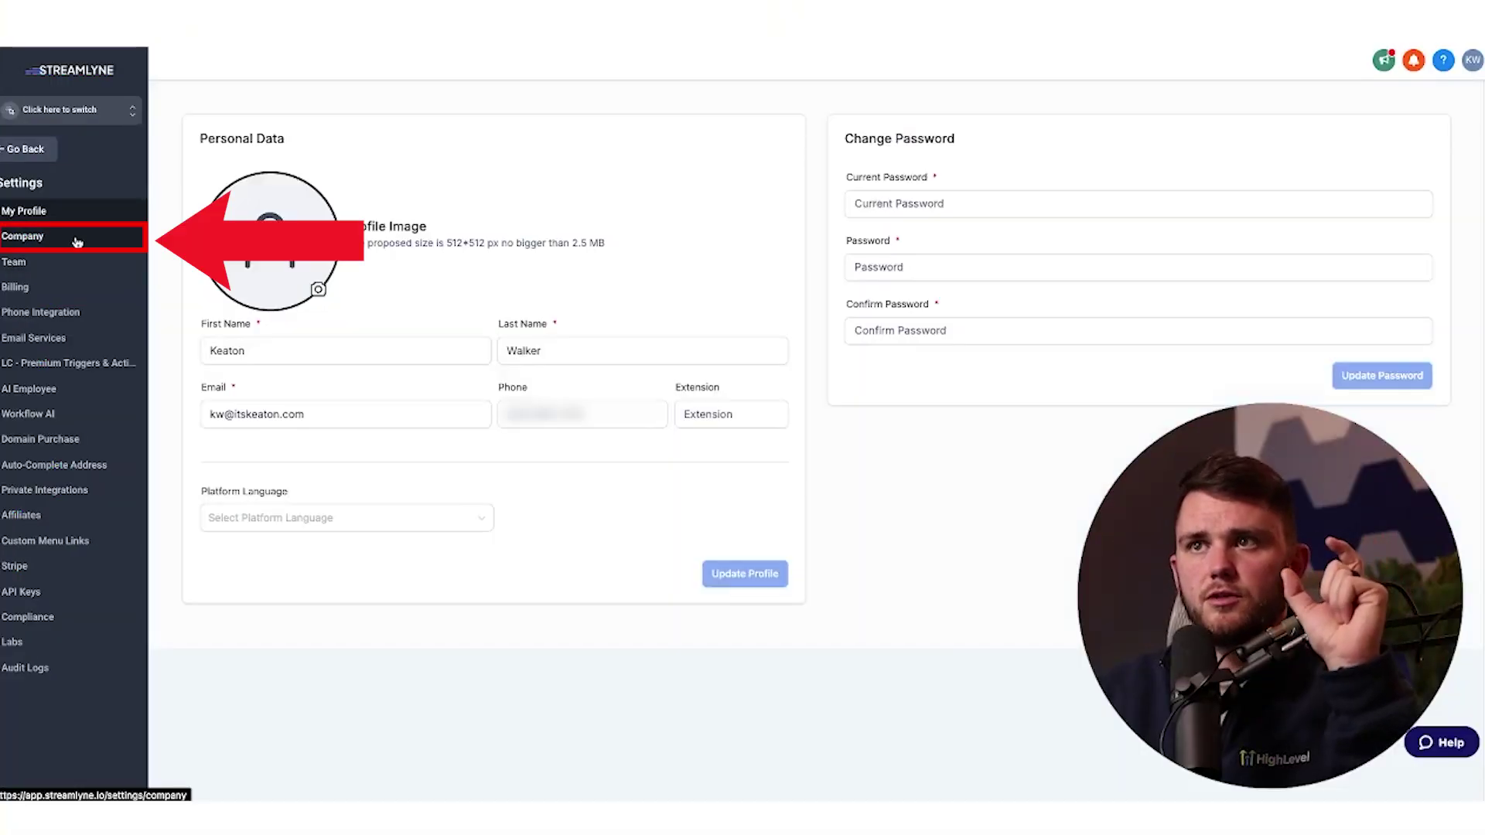
left_click(78, 238)
scroll(656, 560, "down", 10)
scroll(656, 560, "up", 10)
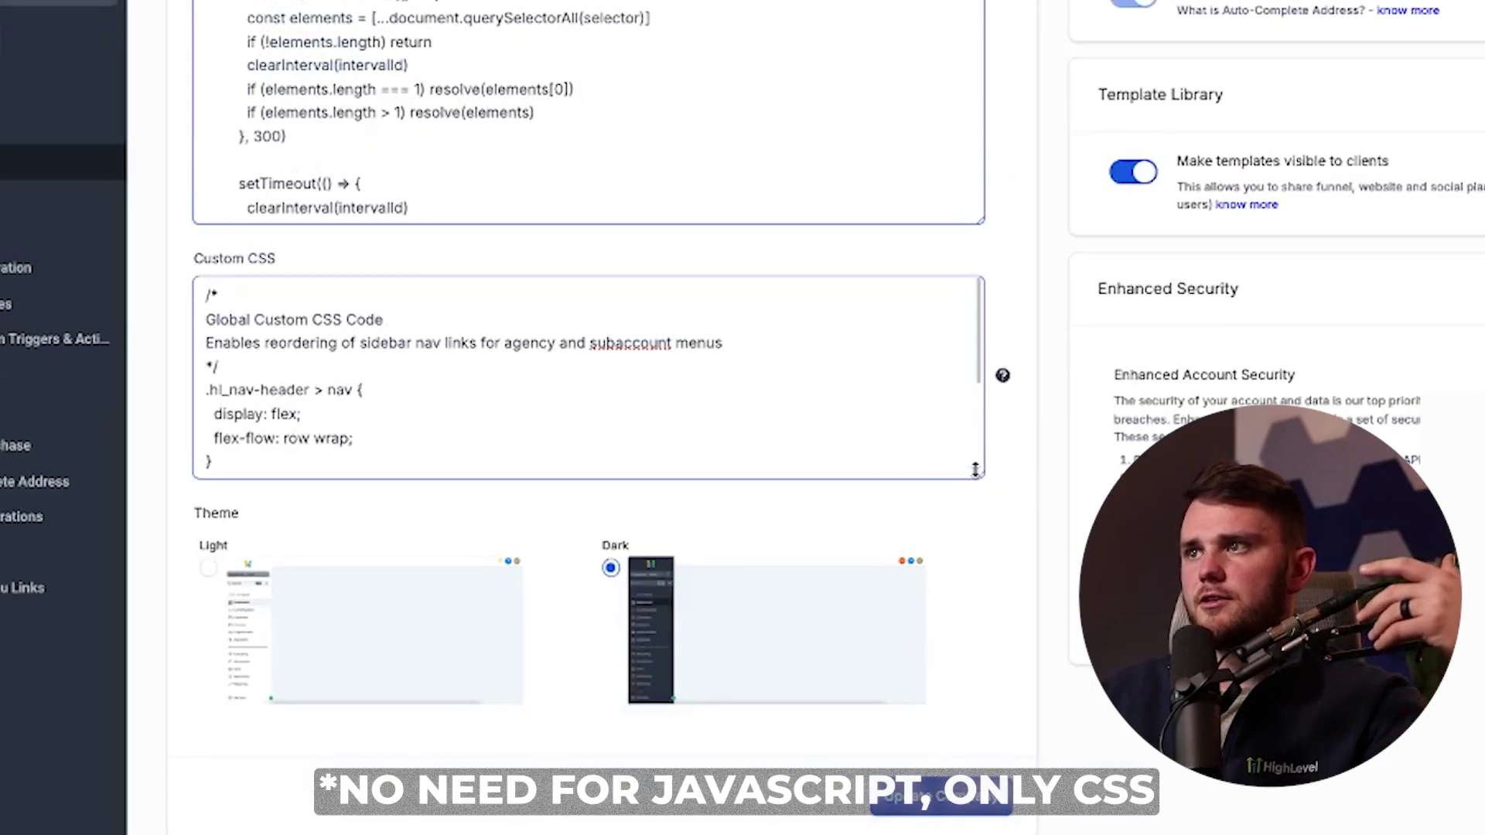
Enlarge the Custom CSS field and select the reorder rule's order value of -1.
left_click_drag(976, 470, 982, 700)
left_click_drag(354, 564, 222, 321)
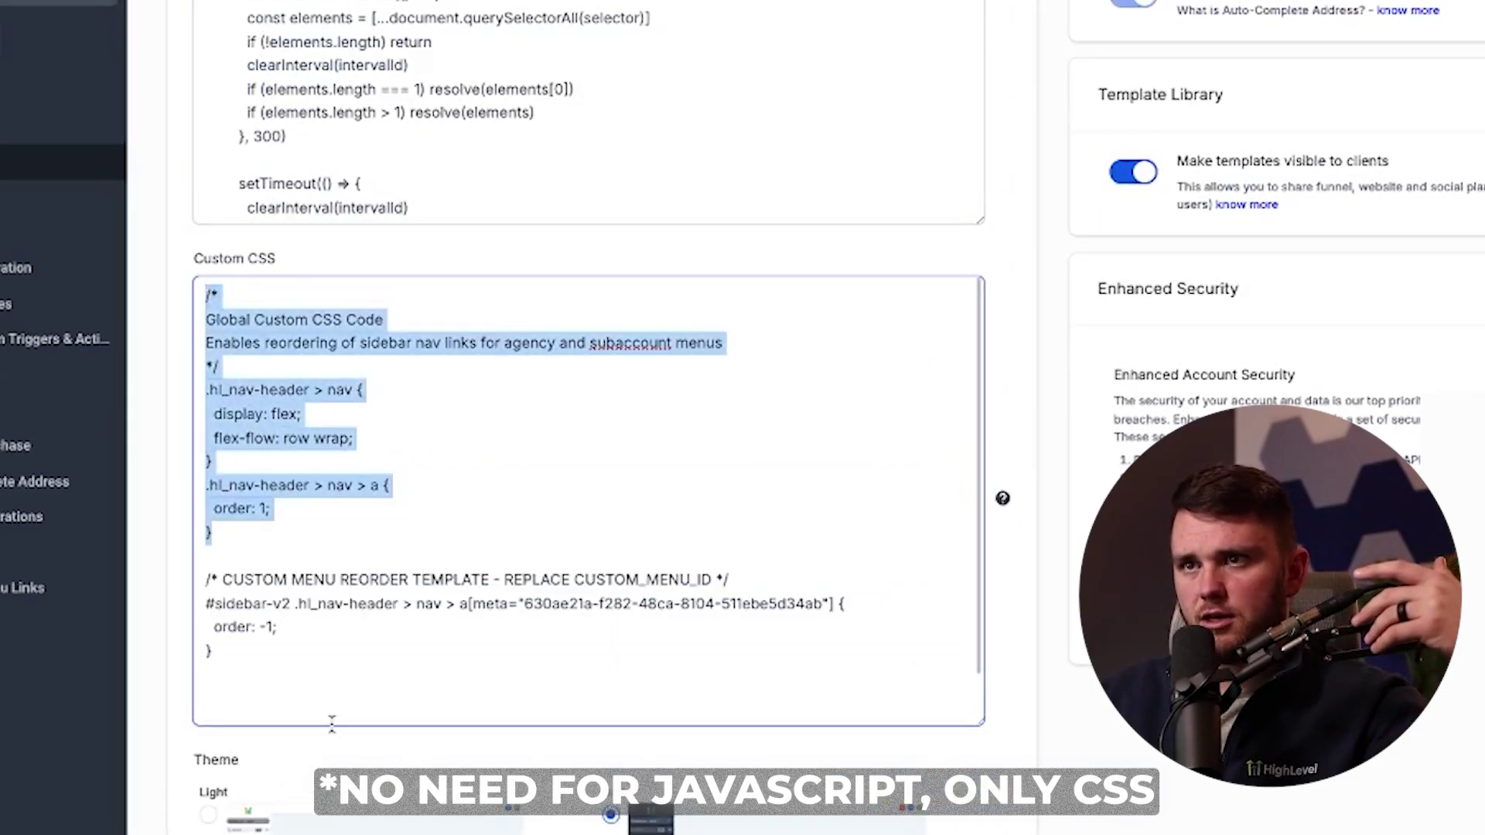
left_click_drag(203, 579, 265, 627)
double_click(271, 627)
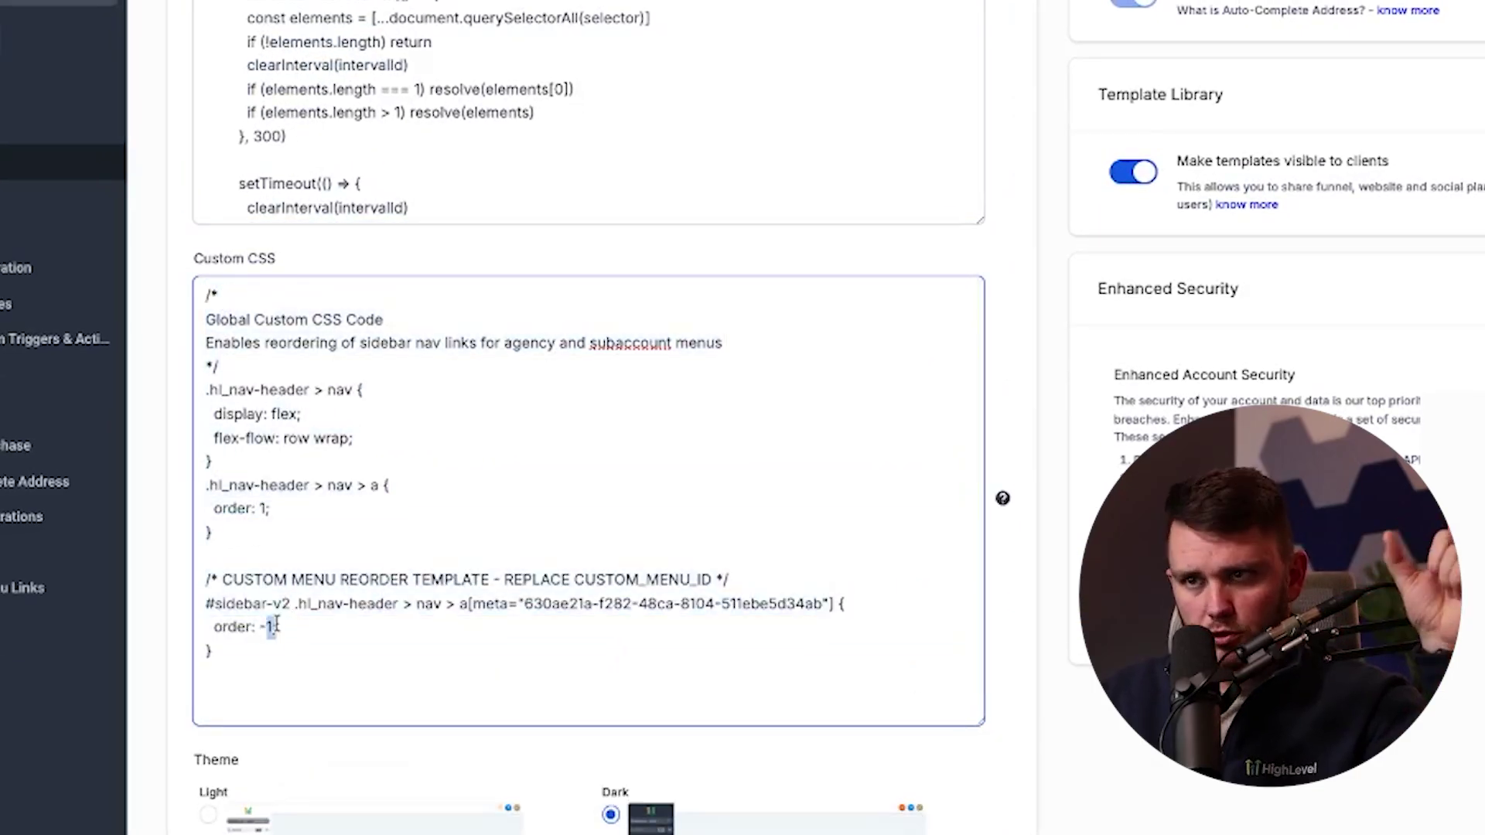